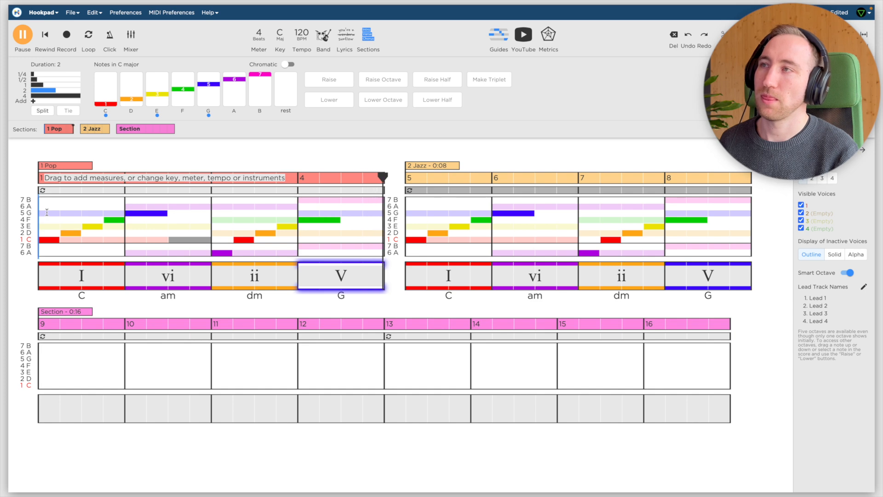
Stop playback and select the measures of the Jazz section and the Pop section in turn to compare them.
key(space)
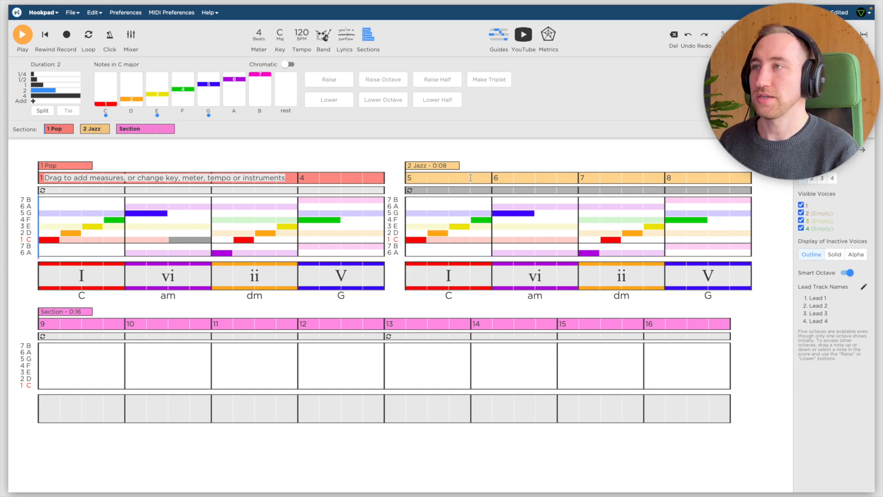
drag(445, 178, 708, 183)
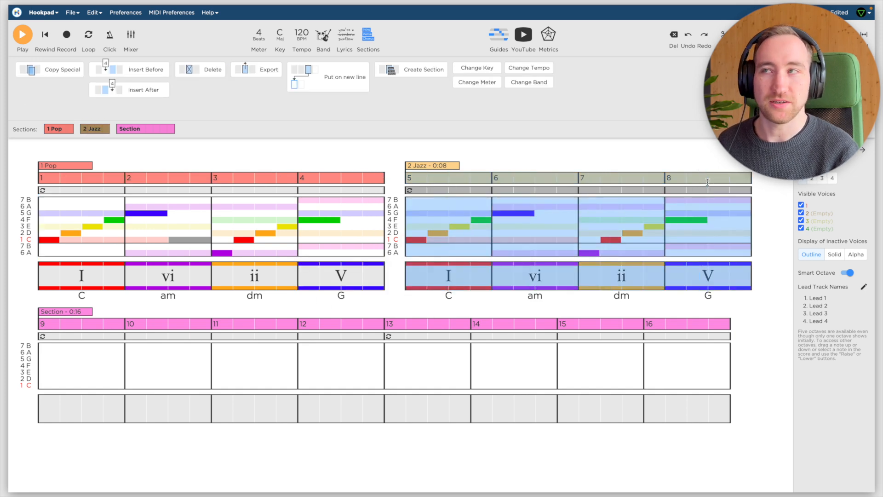
click(76, 176)
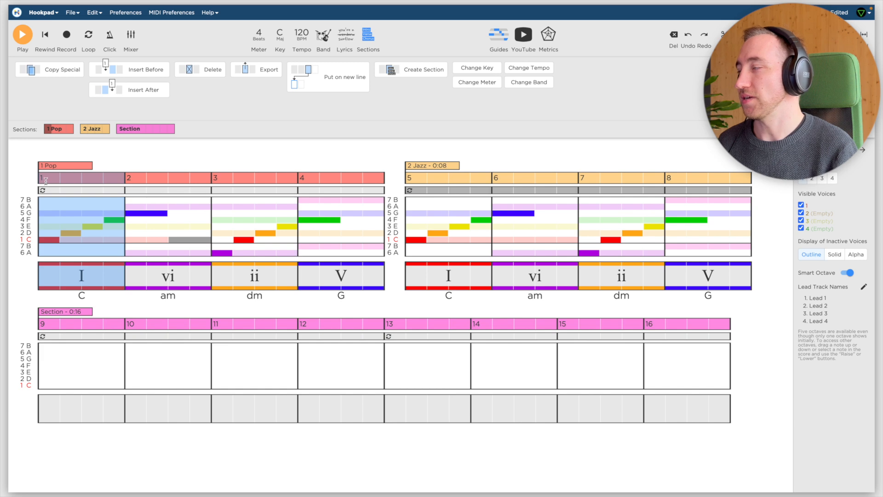
drag(46, 181, 325, 183)
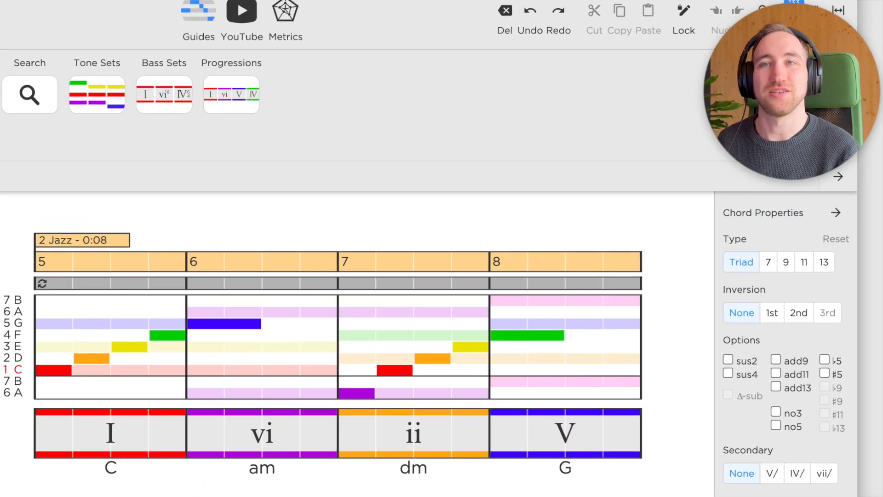
Turn all four chords of the Jazz section, measures 5 to 8, into seventh chords.
click(103, 437)
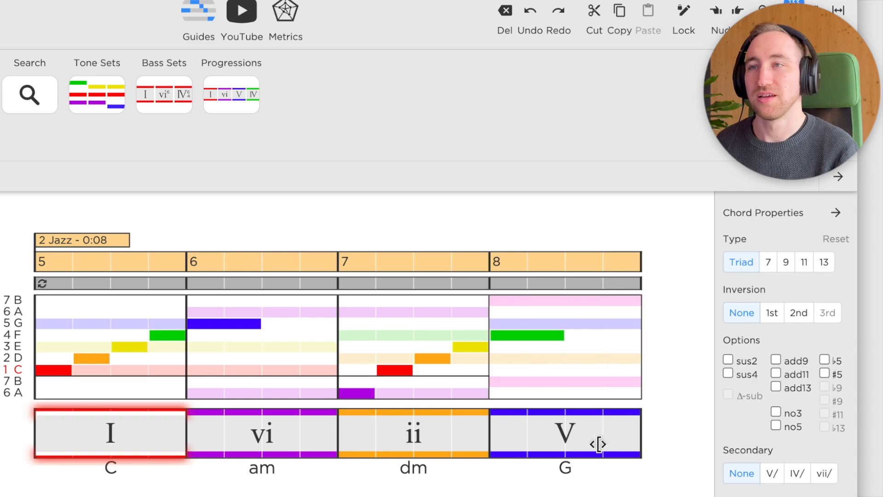
shift+click(584, 450)
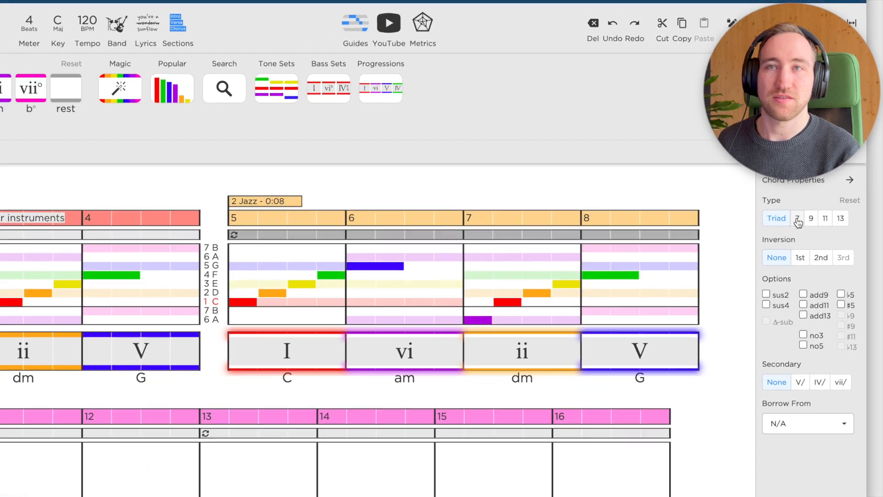
click(768, 262)
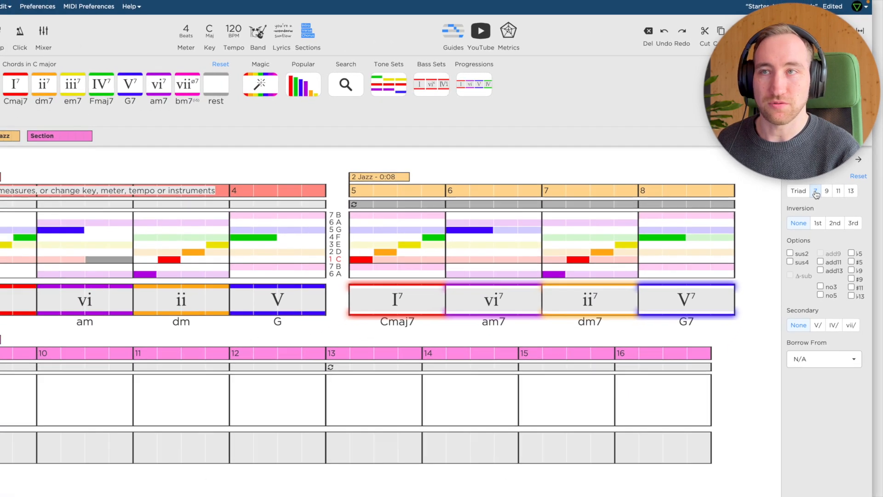
Audition the chords one by one from the Pop section's I through the Jazz section's V7 to compare triads with sevenths.
click(78, 276)
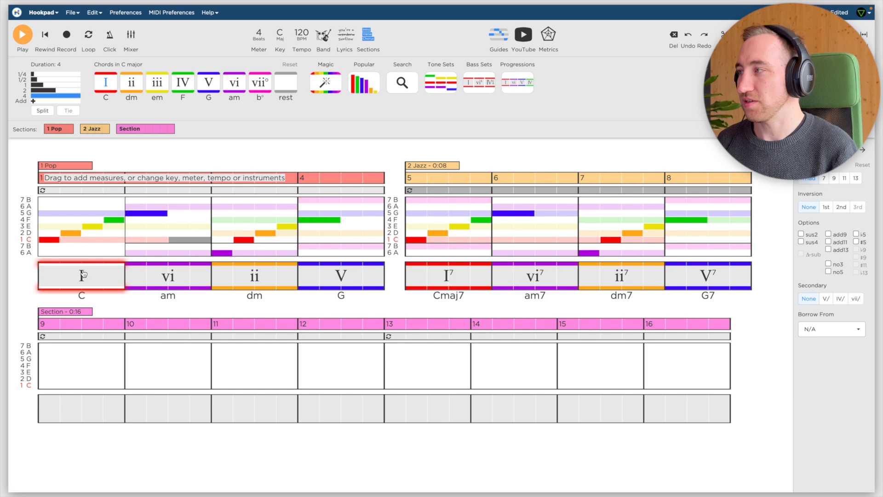
key(Right)
key(Right)
key(Right)
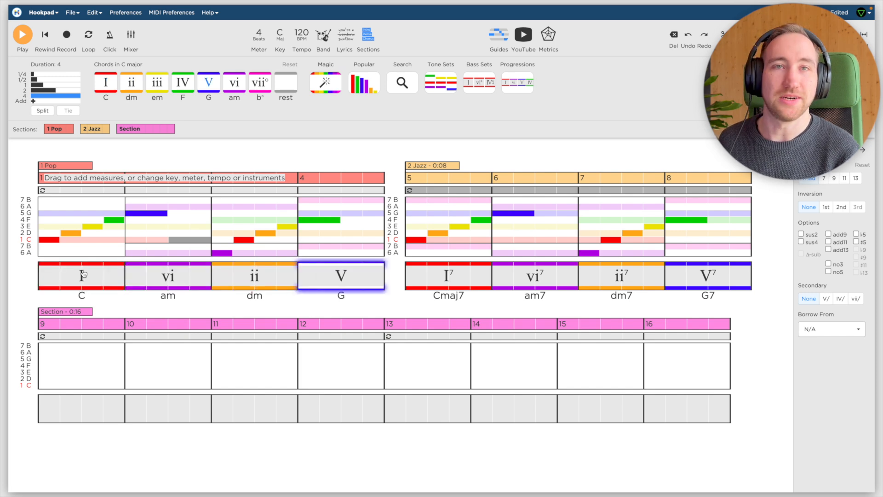
key(Right)
key(Right)
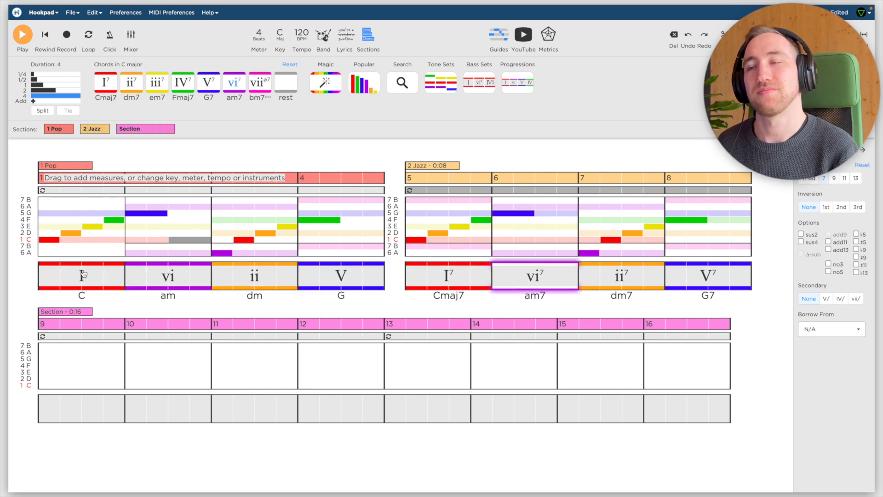
key(Right)
key(Right)
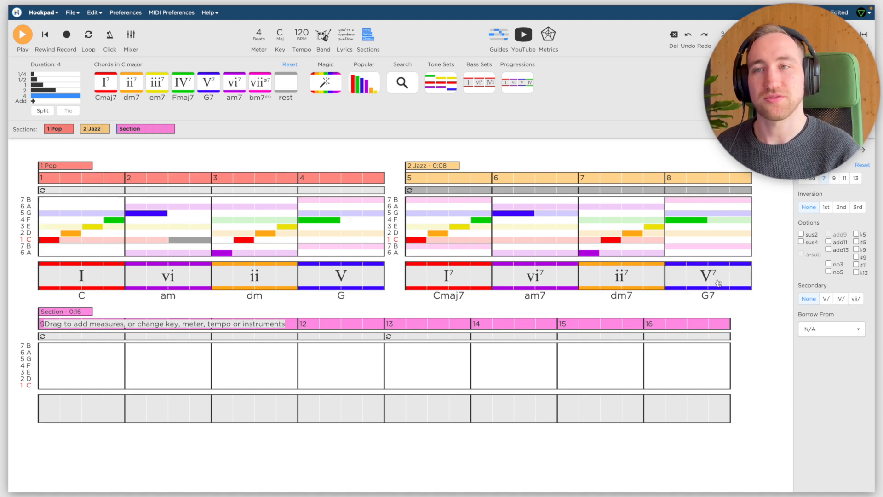
Alternate between the Jazz section's V7 and I7 chords to hear the dominant resolving to the tonic.
click(719, 283)
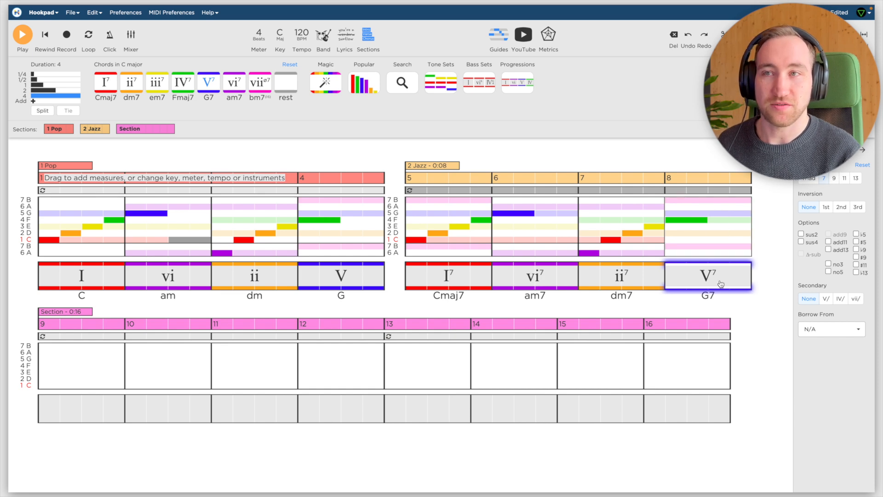
click(466, 287)
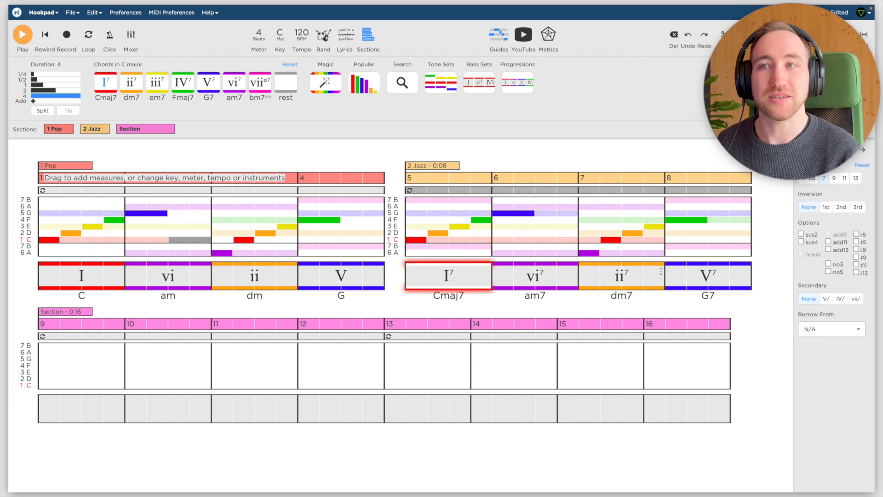
click(732, 286)
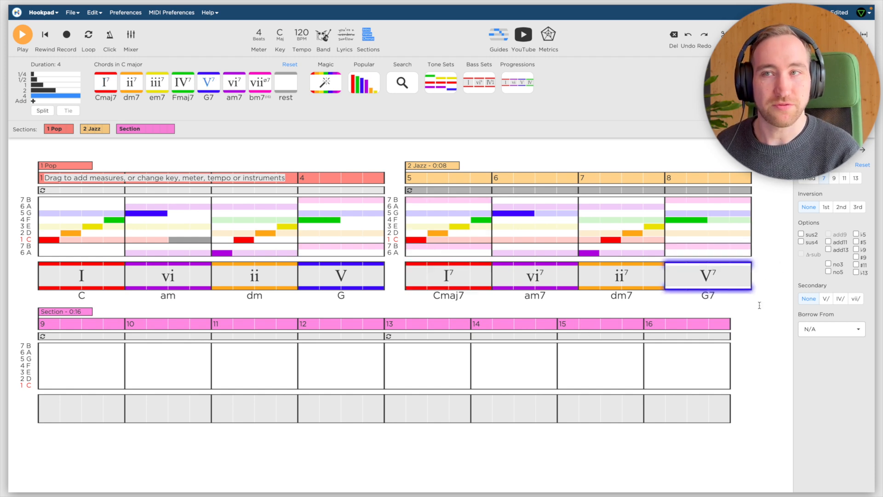
click(416, 285)
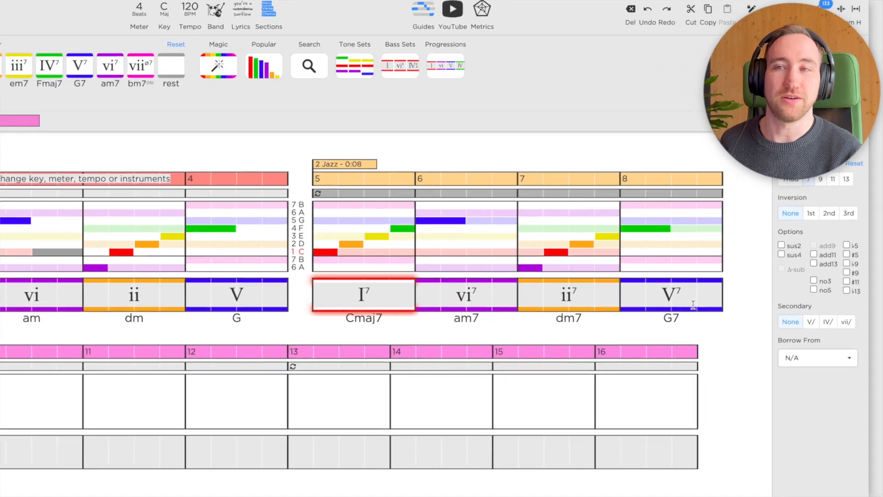
Make the chord in measure 8 of the Jazz section a secondary dominant of the tonic, V7/I.
click(694, 306)
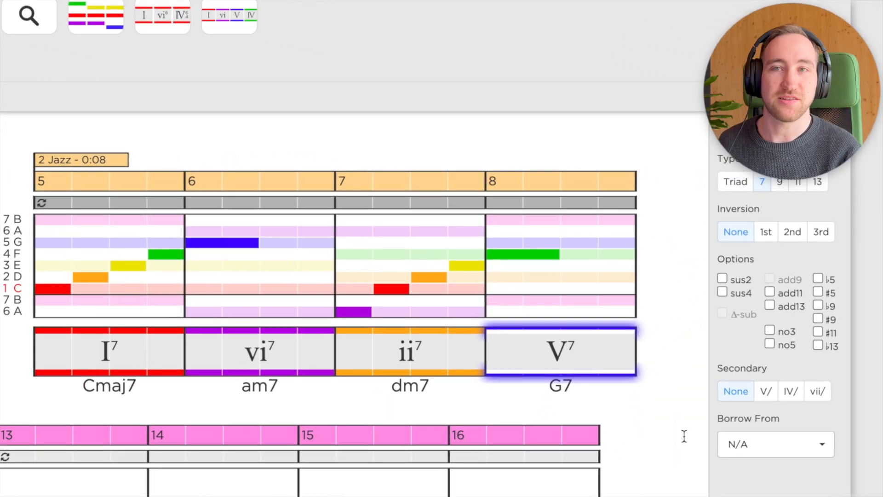
click(767, 393)
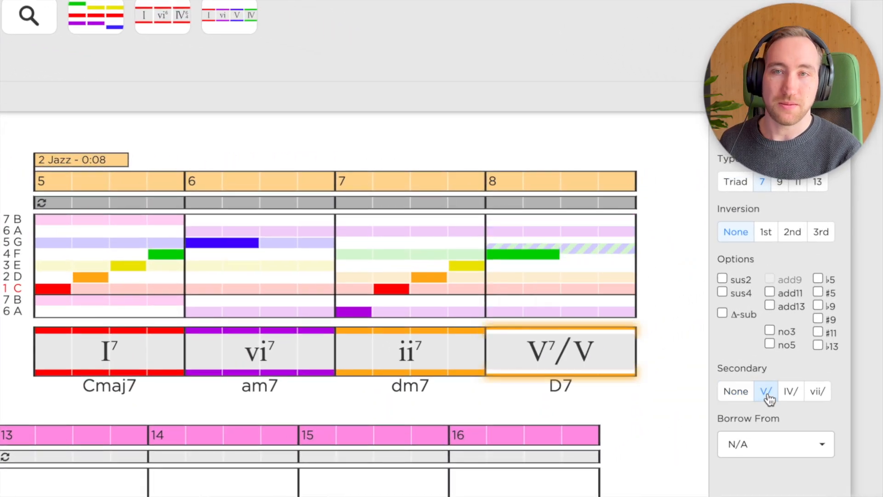
click(768, 393)
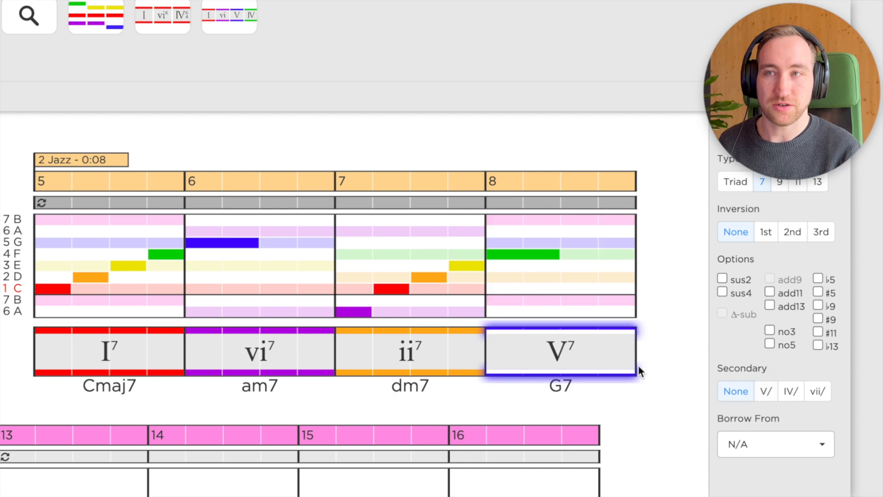
click(767, 393)
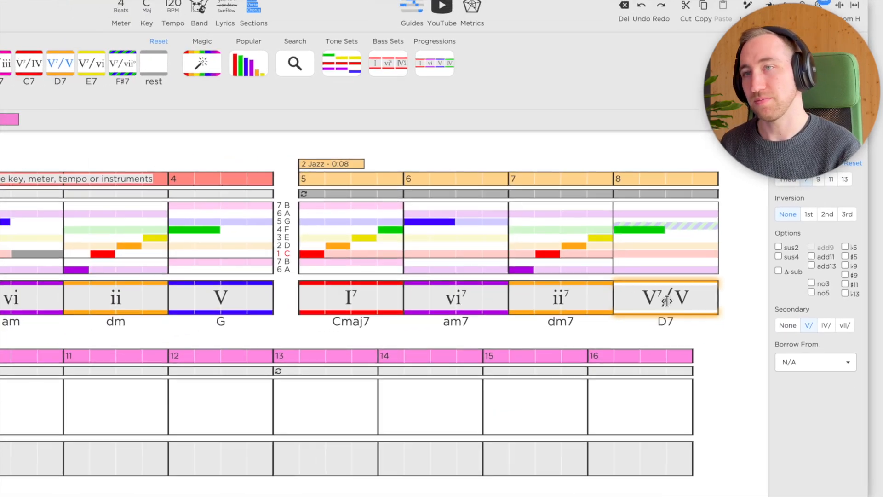
key(1)
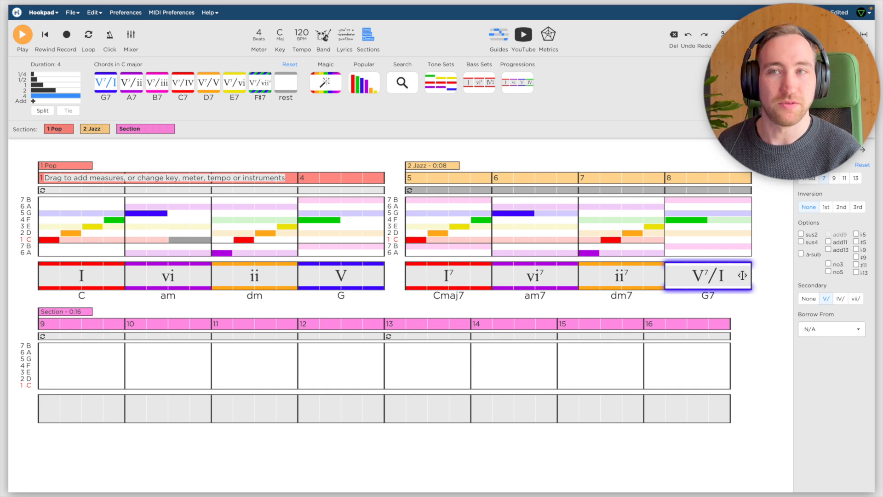
Apply the Δ-sub tritone substitution to the V7/I chord in measure 8 and audition its resolution to the I7 chord.
click(360, 285)
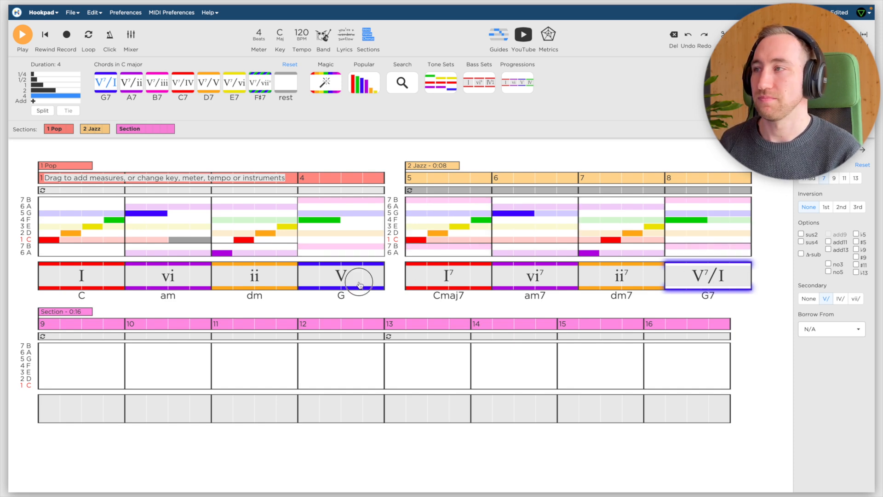
click(454, 272)
click(720, 286)
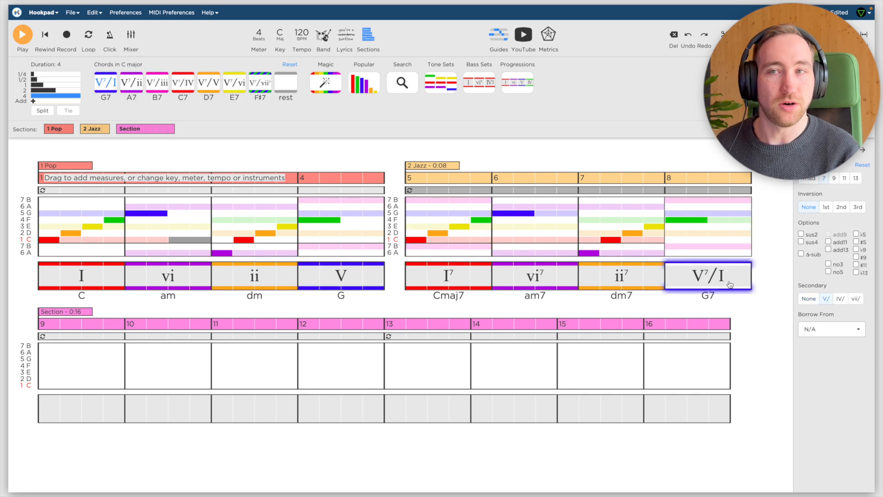
click(802, 254)
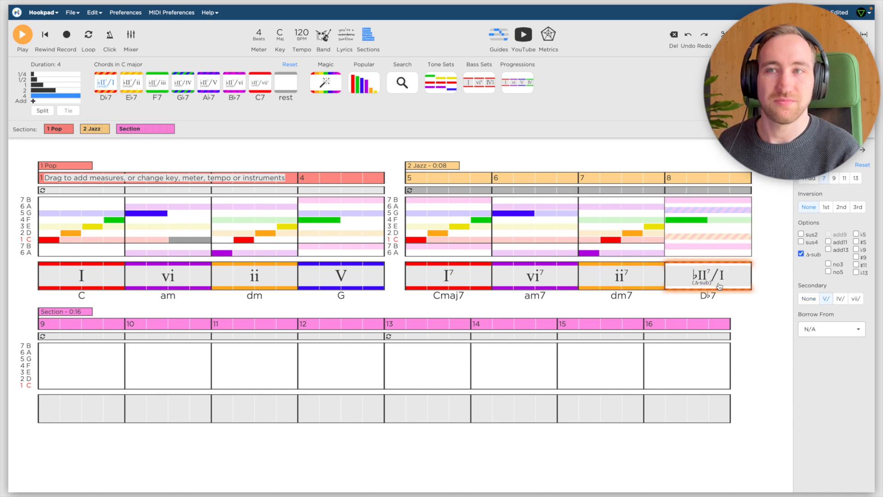
click(445, 278)
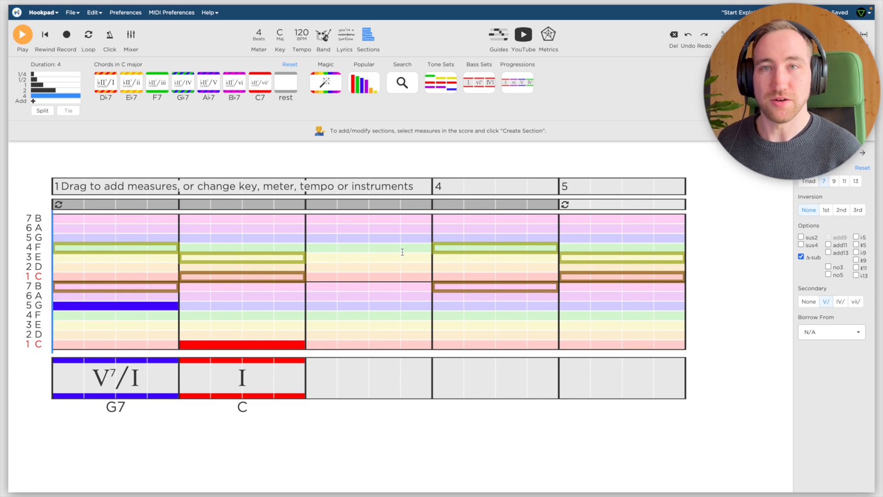
Audition the G7 and C chords in measures 1 and 2, followed by their lowest melody notes G and C.
click(131, 389)
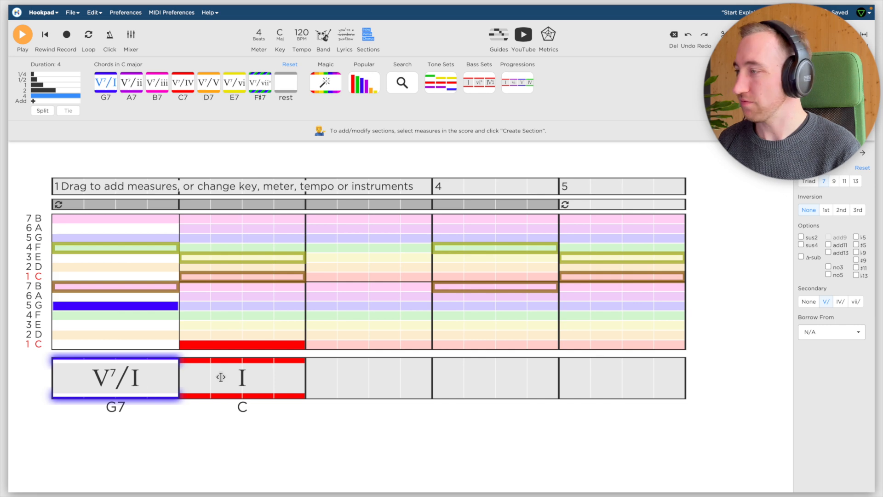
click(223, 378)
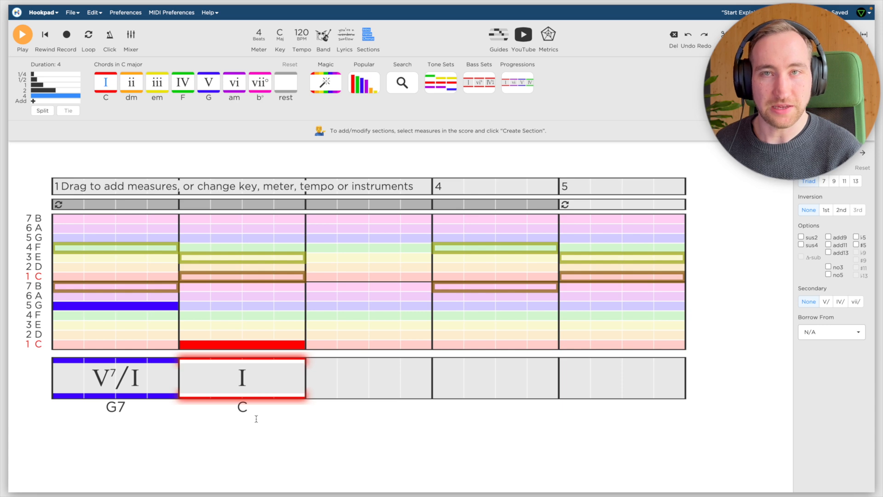
click(103, 306)
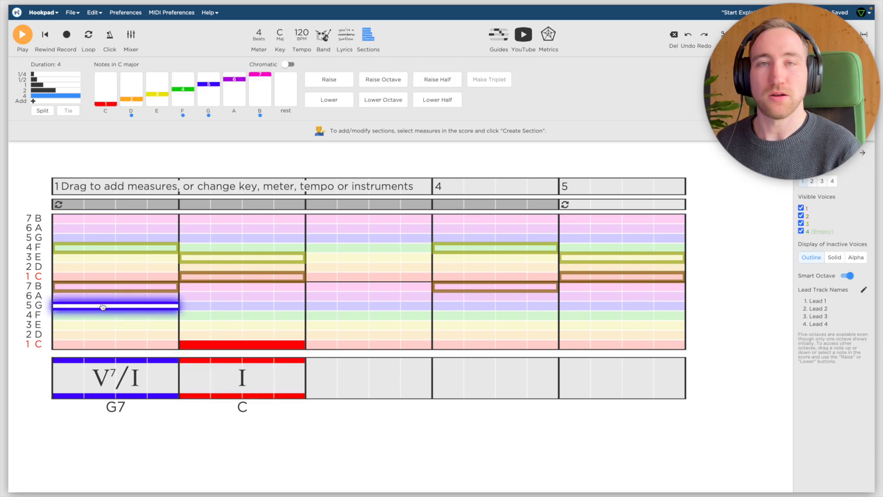
click(226, 346)
Audition the voice 2 notes B to C and the voice 3 notes F to E across measures 1 and 2.
click(147, 291)
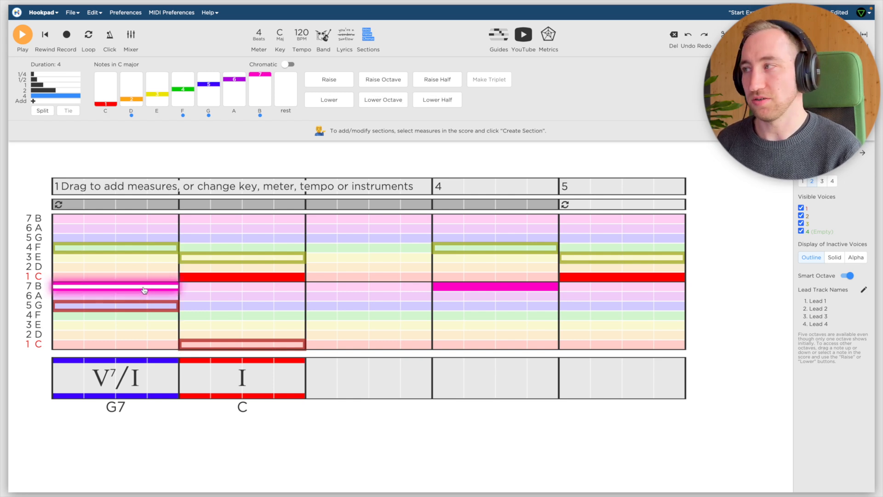
key(Right)
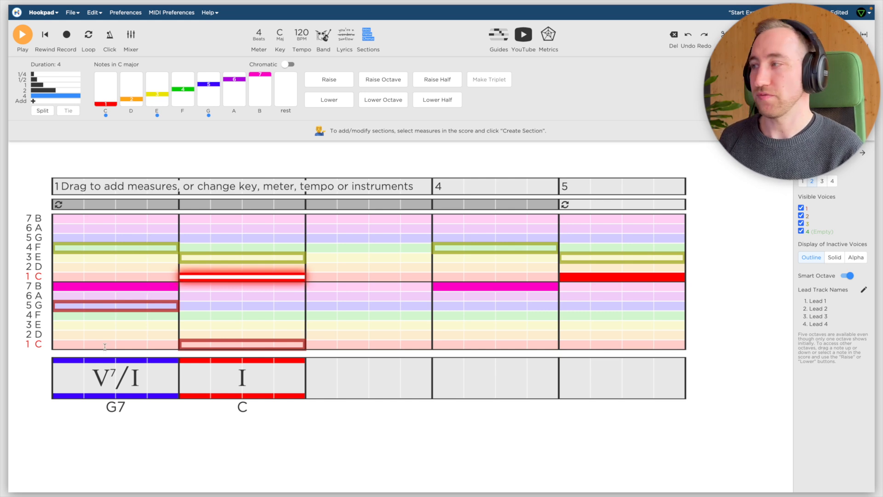
click(110, 250)
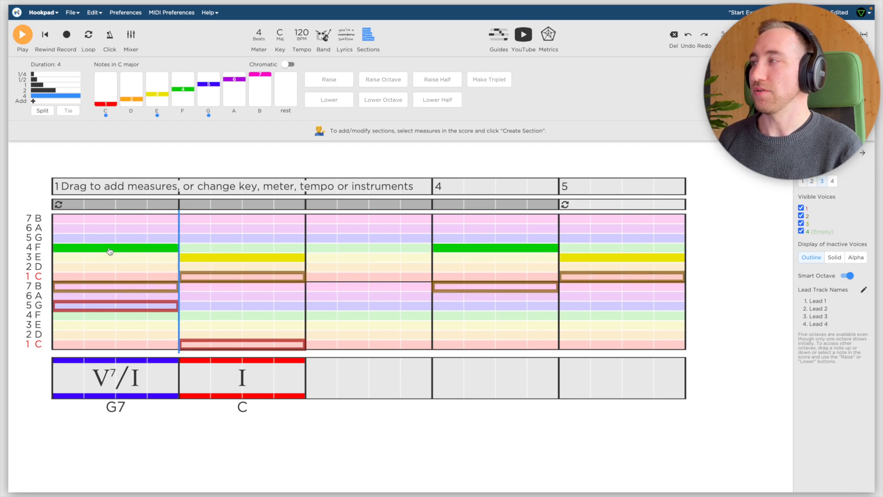
click(109, 251)
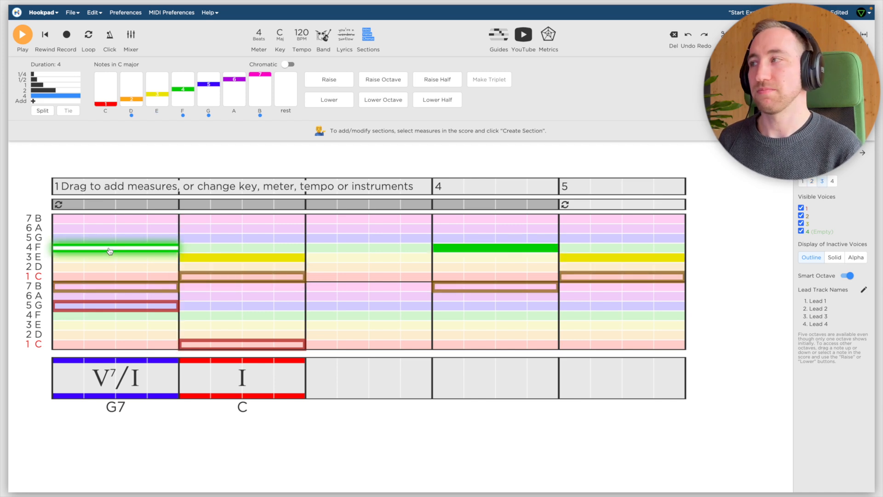
key(Right)
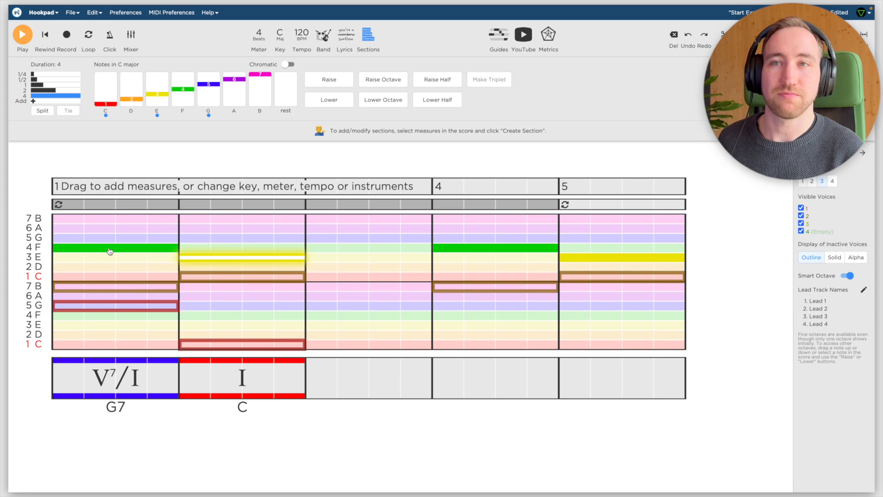
Play the G7 to C resolution from the start of measure 1.
click(55, 225)
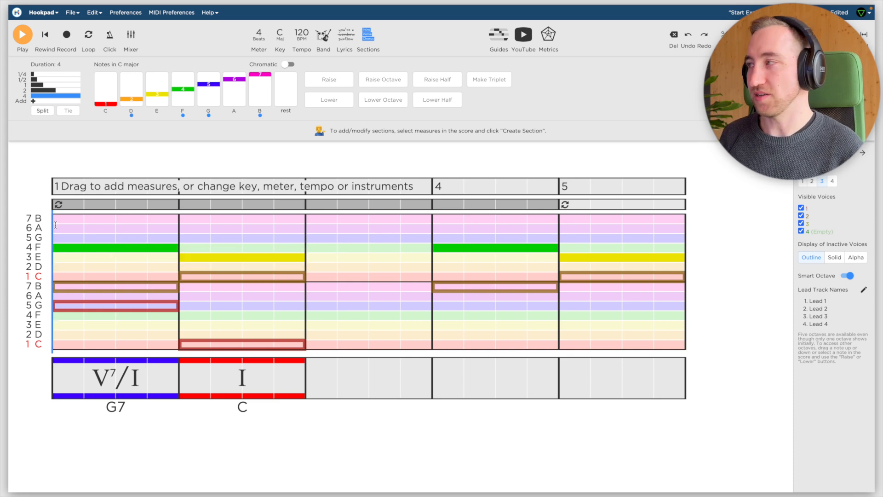
key(space)
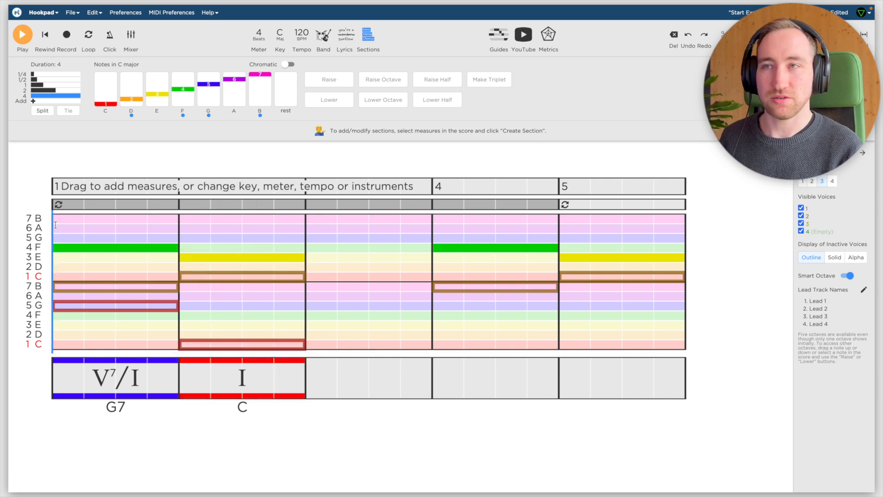
key(space)
Play the C chord and its melody notes in measure 2, and audition the voice 2 B in measure 1.
key(space)
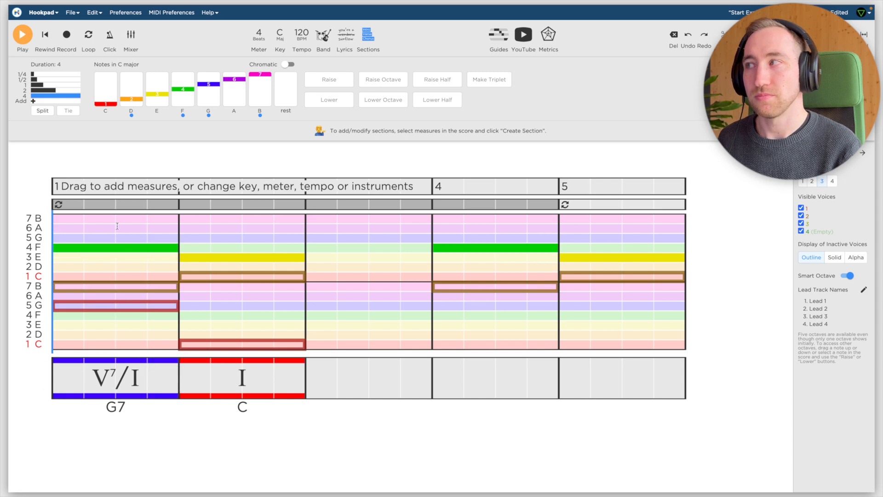
click(182, 221)
key(space)
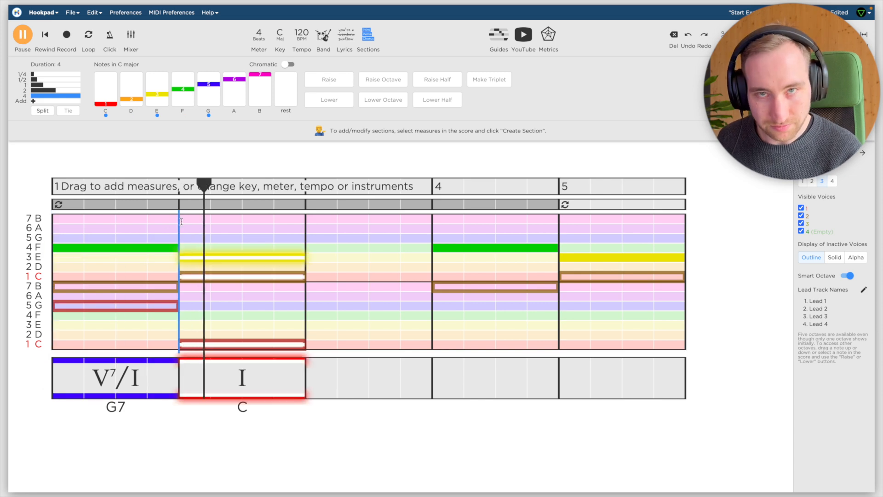
key(space)
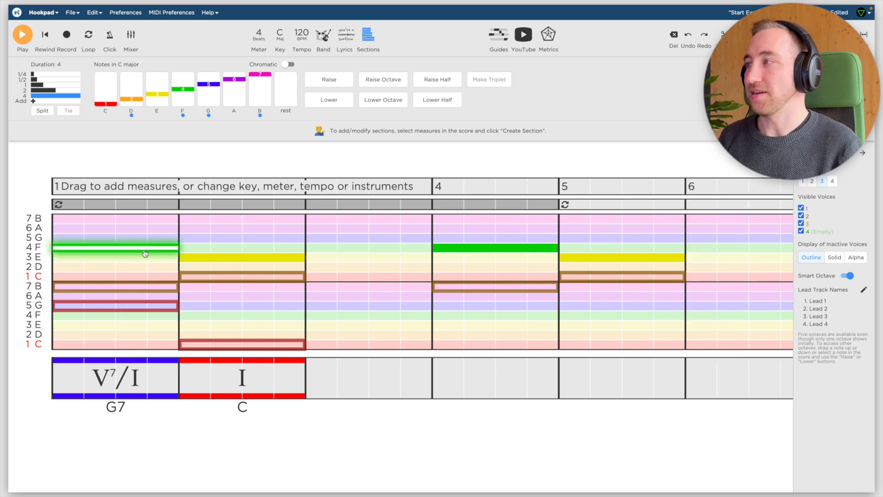
click(147, 289)
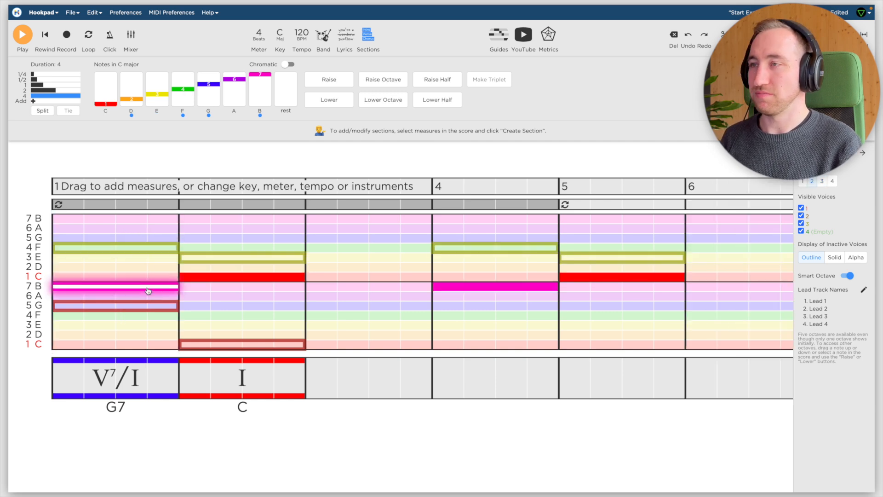
Play the B and F tritone by itself from the start of measure 4.
click(437, 224)
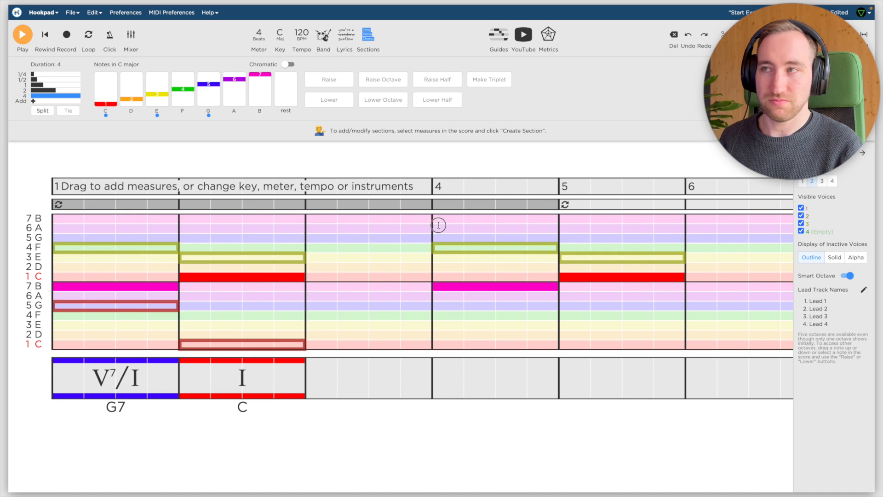
click(453, 248)
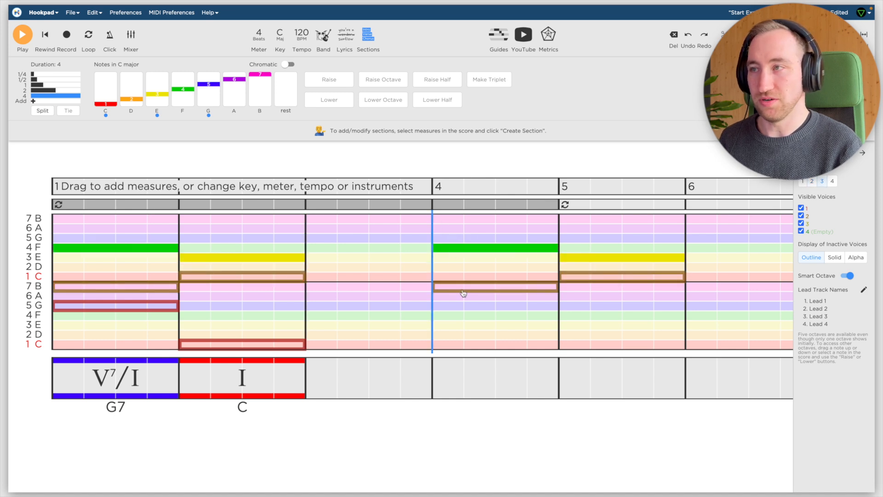
key(space)
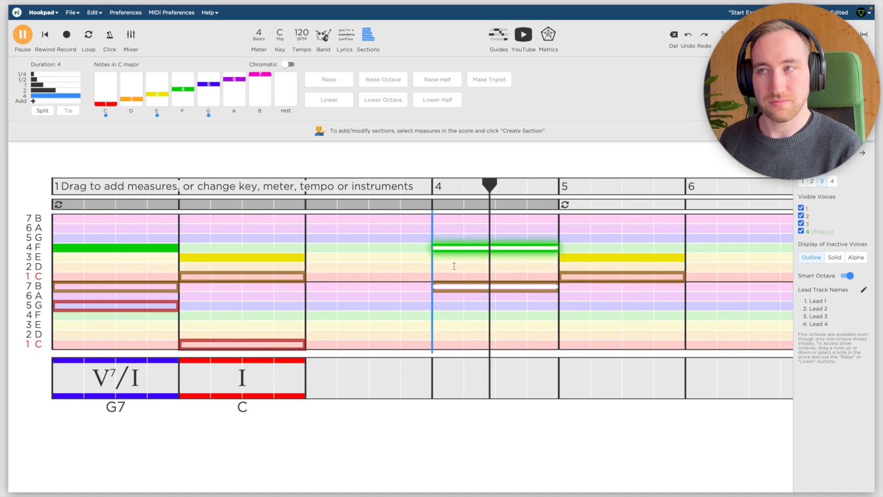
key(space)
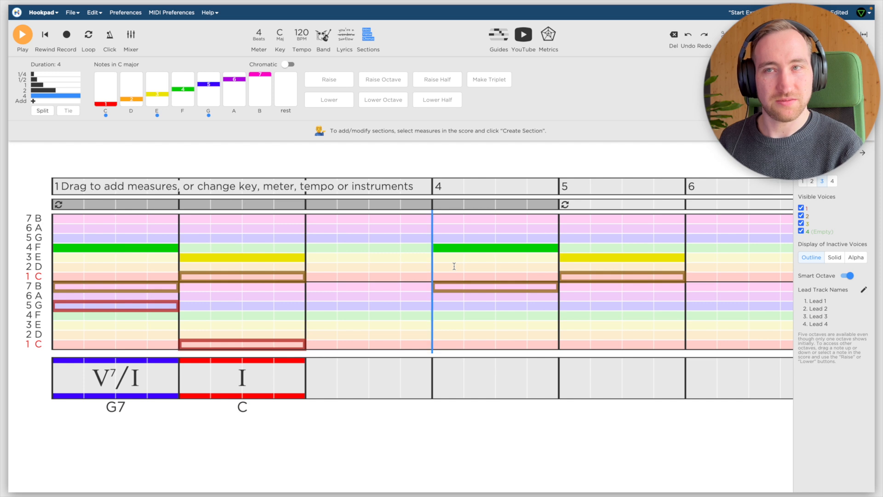
Play the C and E pair in measure 5, followed by the full tritone resolution from the start of measure 4.
click(562, 225)
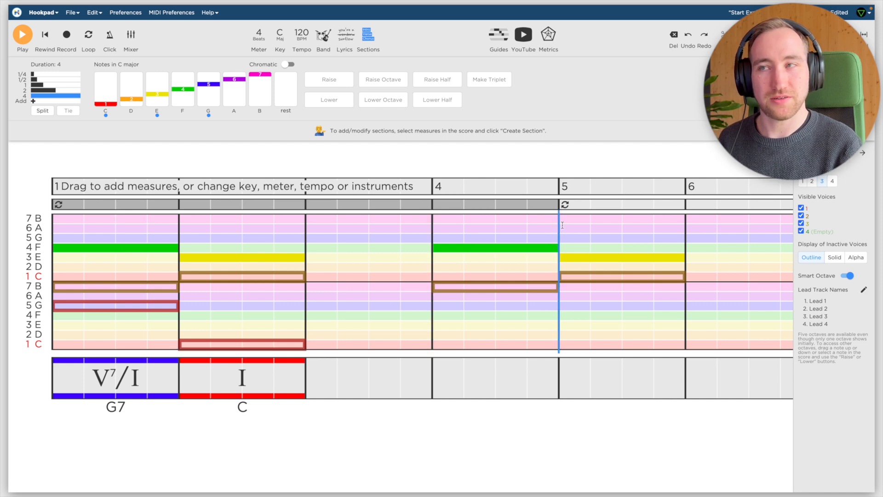
key(space)
key(space)
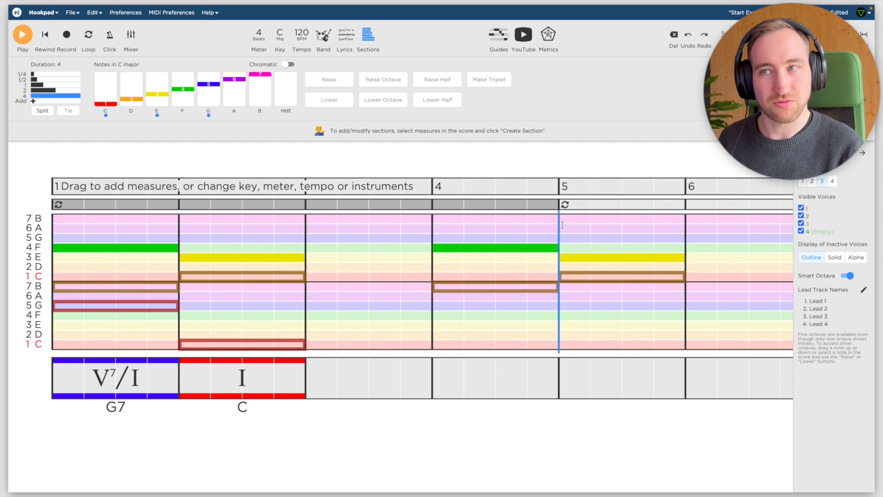
click(437, 224)
key(space)
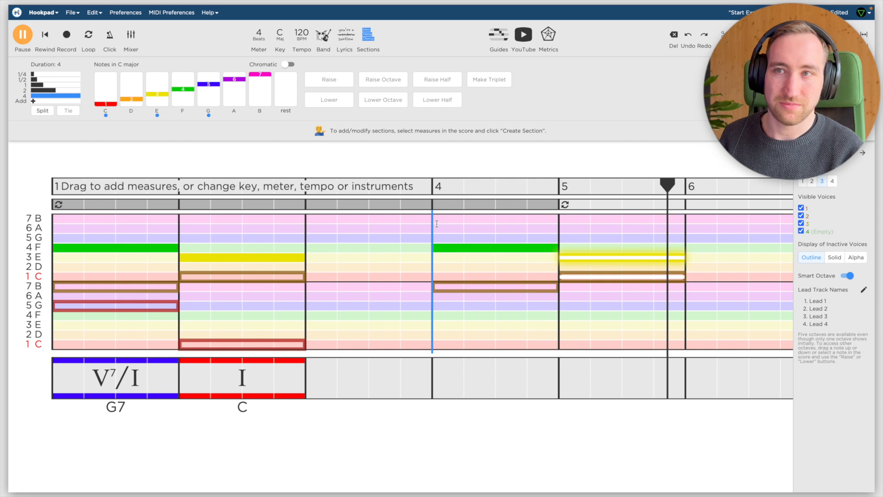
Audition the voice 3 F and the voice 2 B in measure 4 separately.
click(473, 251)
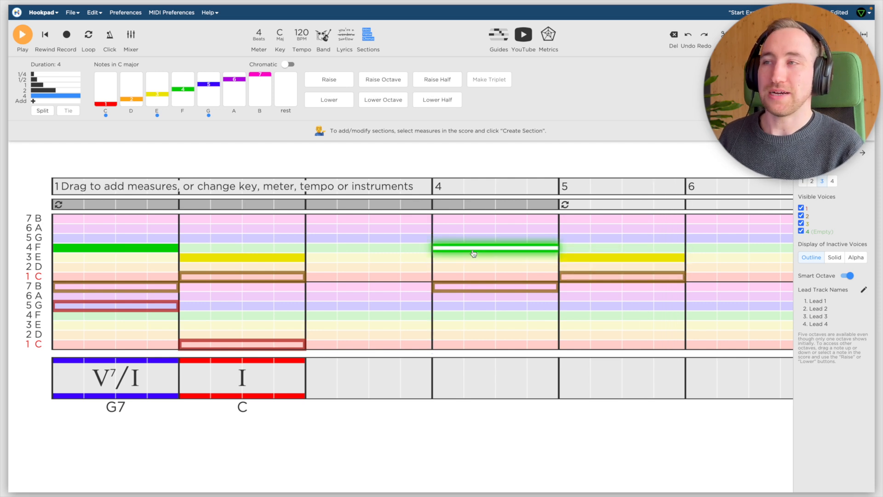
click(484, 288)
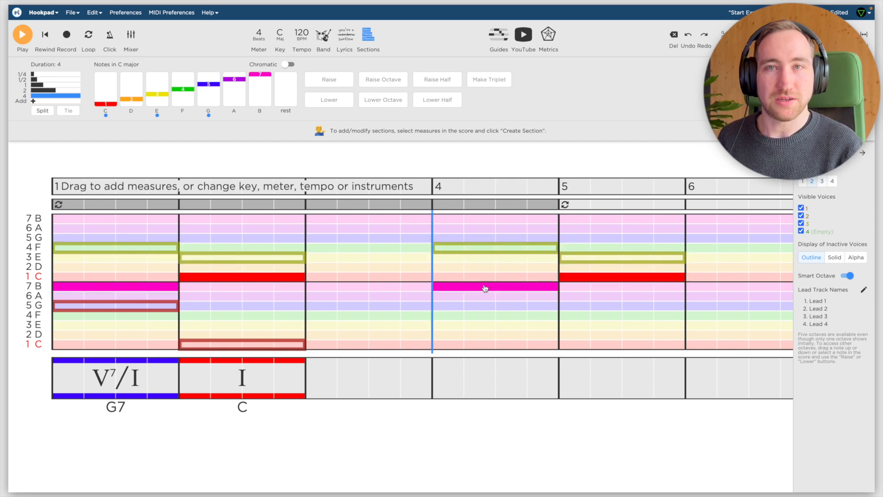
click(500, 251)
Lower the voice 3 F in measure 4 in half steps past B to the F an octave below, and return it up an octave.
click(501, 251)
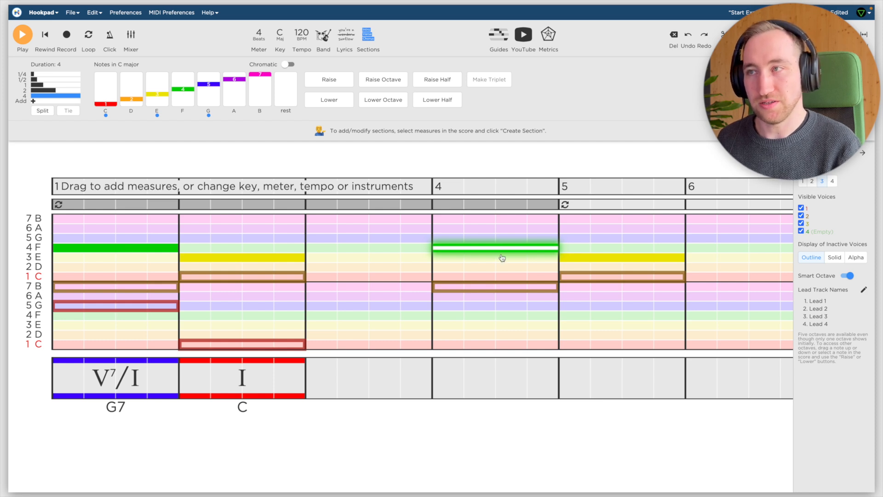
key(Down)
key(Down)
key(Down)
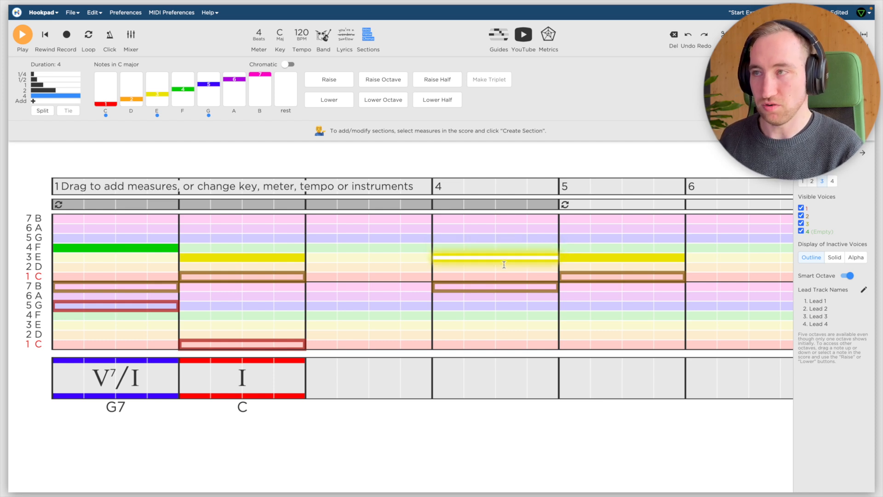
key(Down)
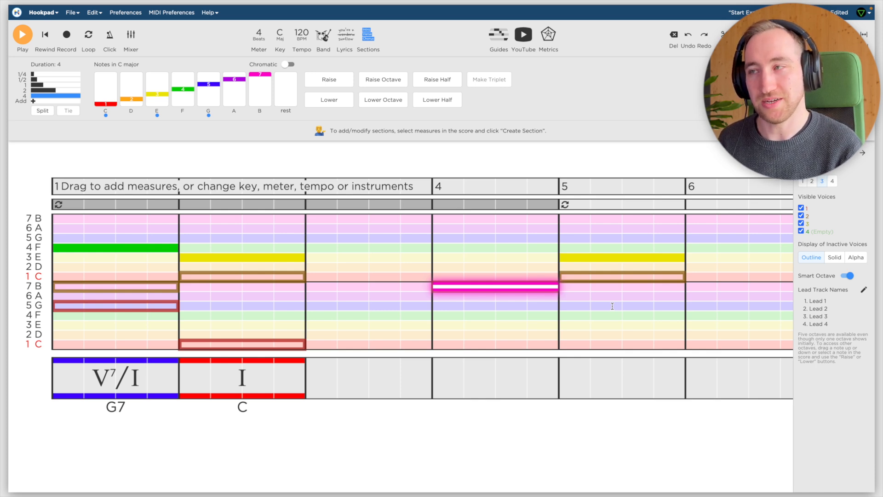
key(Down)
key(Down)
key(Down)
key(Down)
key(Down)
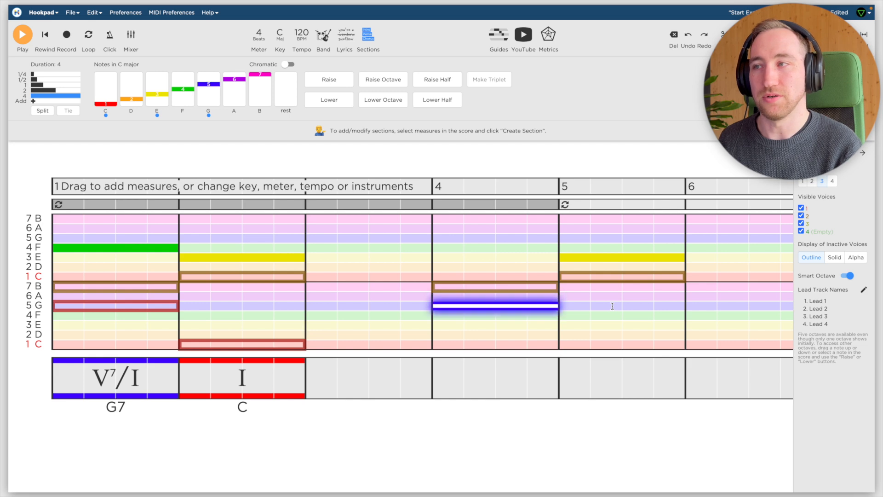
key(Down)
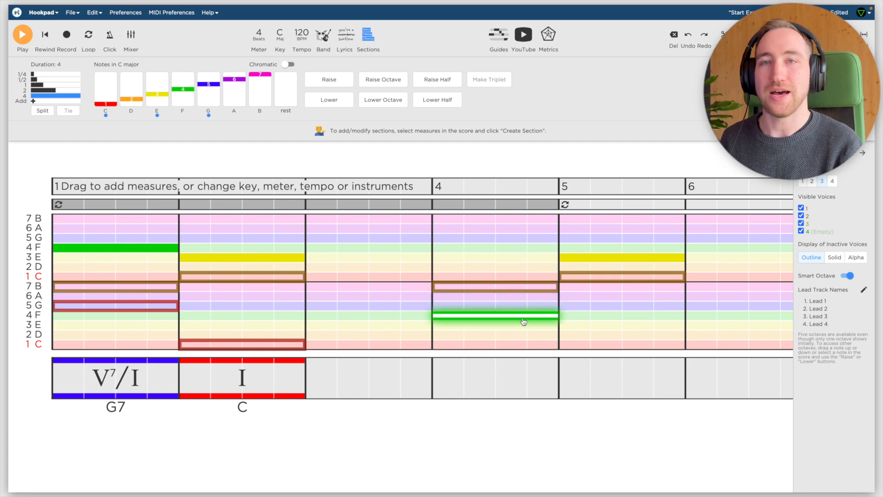
key(shift+Up)
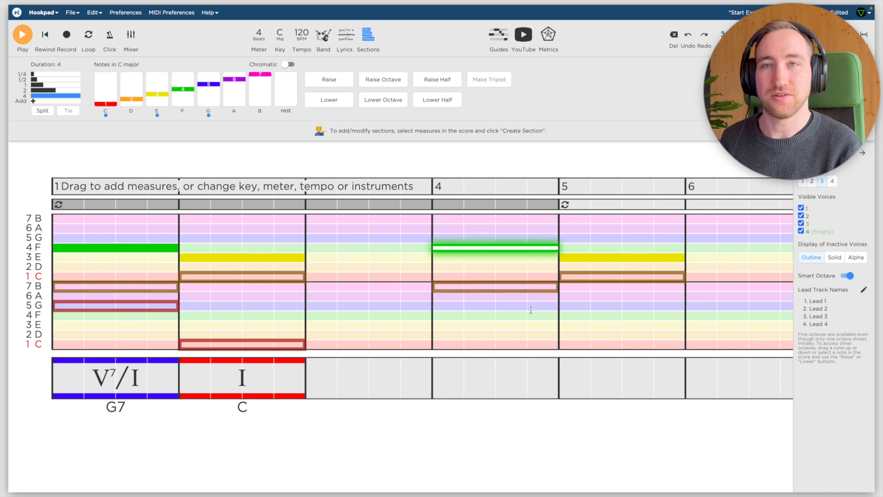
key(Escape)
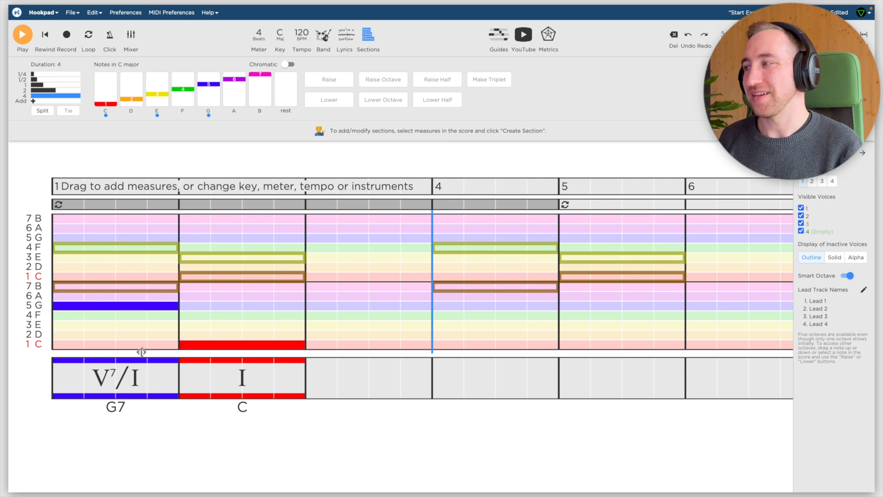
Audition the G7 chord in measure 1 and lower its voice 1 G by a tritone to D♭.
click(111, 390)
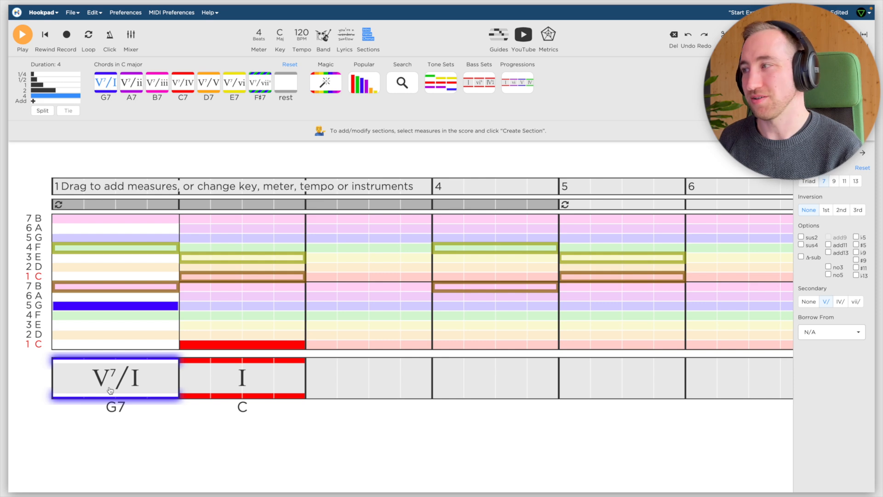
click(119, 307)
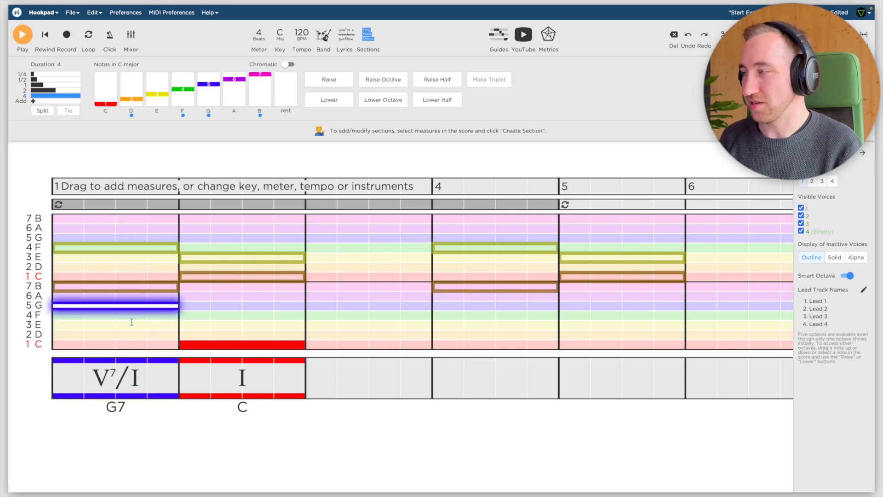
key(Down)
key(Down)
key(Down)
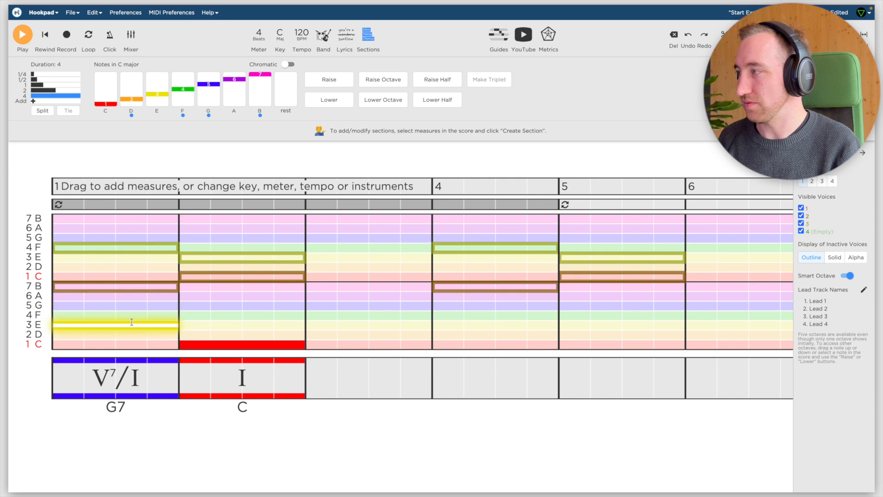
key(Down)
Lower the voice 2 B in measure 1 by a tritone to F.
click(135, 289)
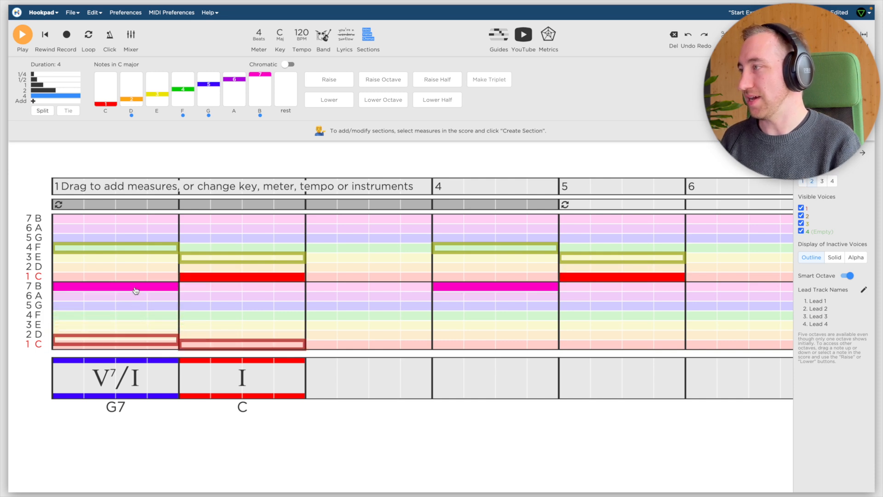
key(Down)
key(Down)
key(Down)
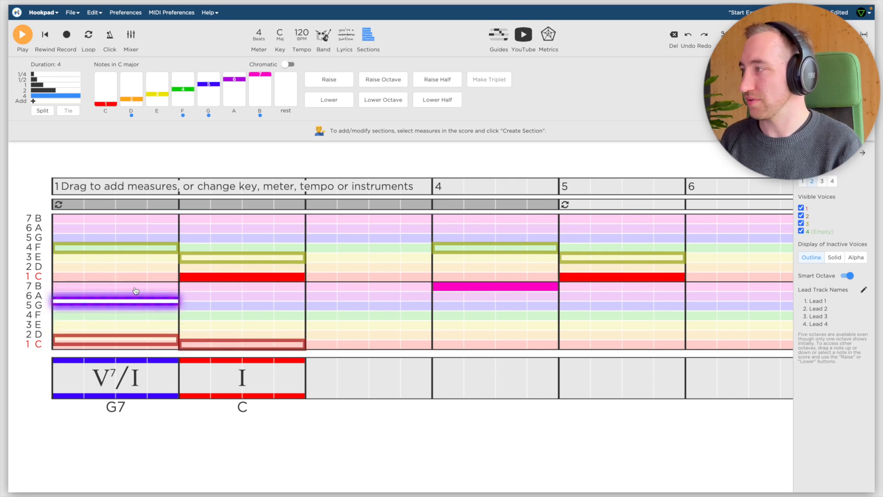
Lower the voice 3 F in measure 1 by a tritone to B and raise the voice 2 F by an octave.
click(136, 251)
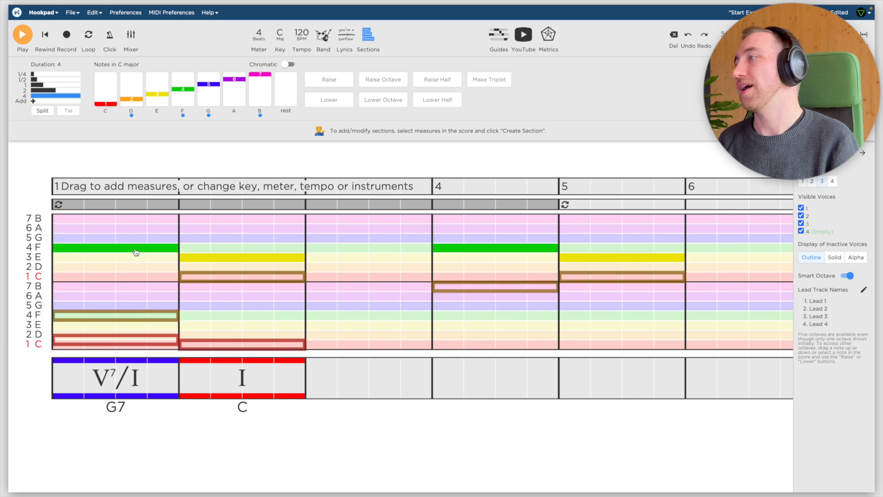
key(Down)
key(Down)
key(Down)
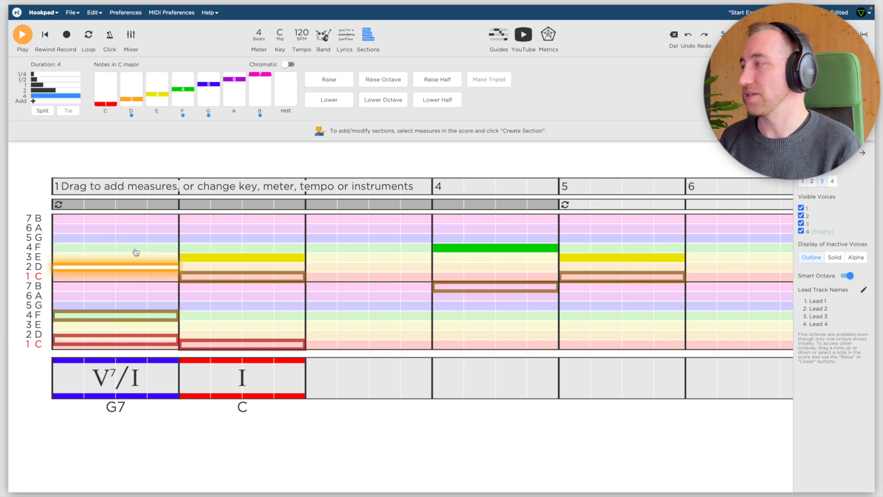
key(Down)
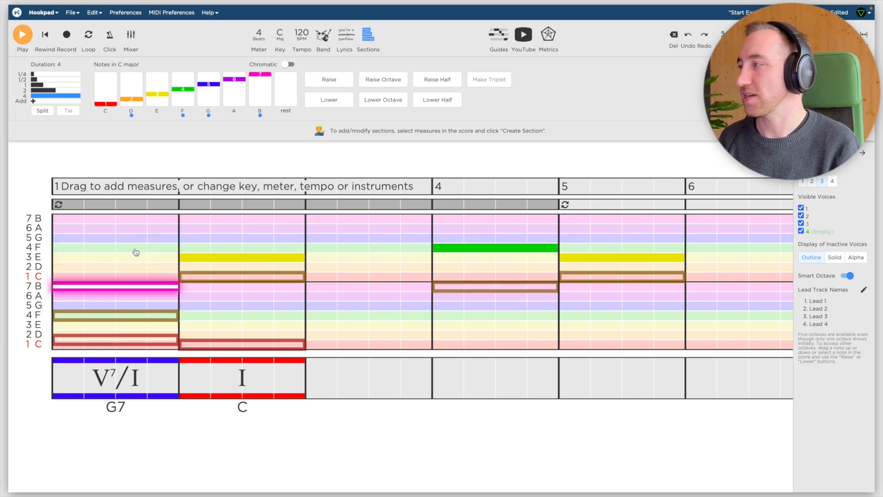
click(129, 316)
key(shift+Up)
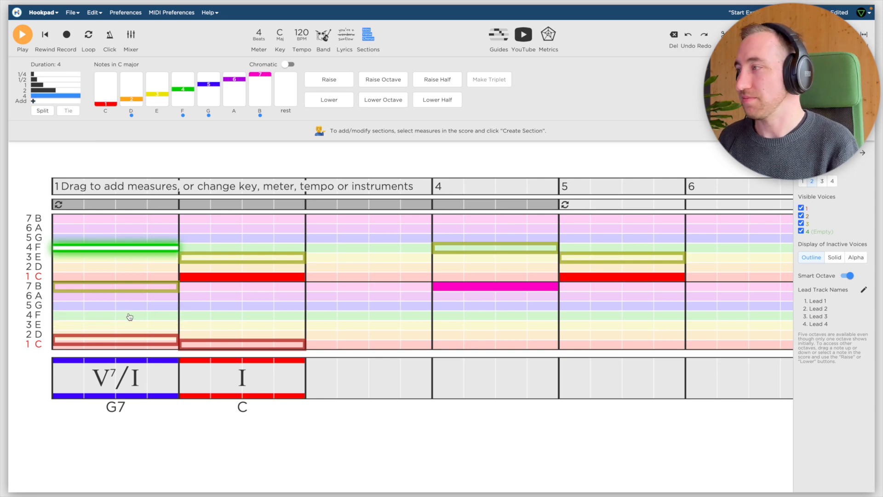
Apply the Δ-sub tritone substitution to the V7/I chord in measure 1 and play its resolution to the I chord.
click(109, 378)
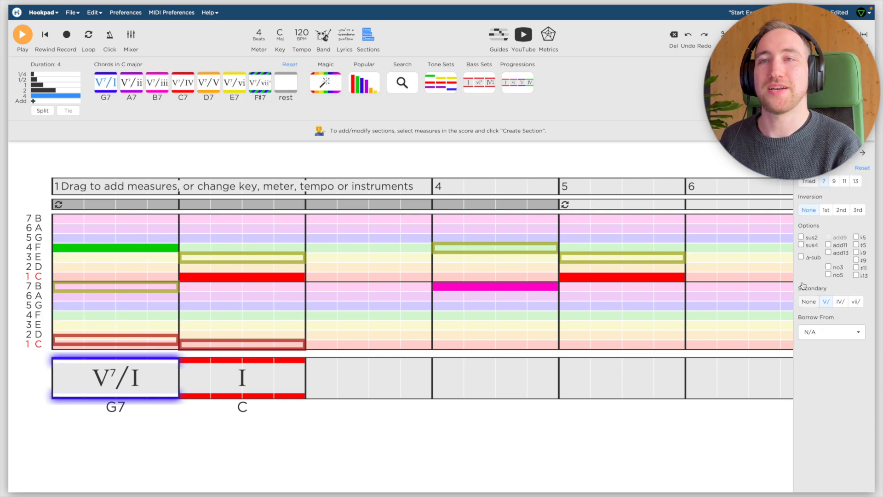
click(802, 258)
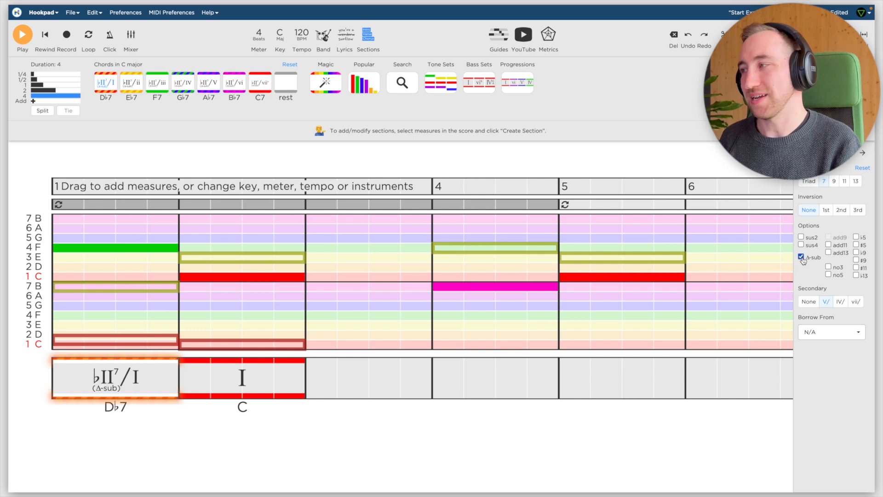
click(233, 376)
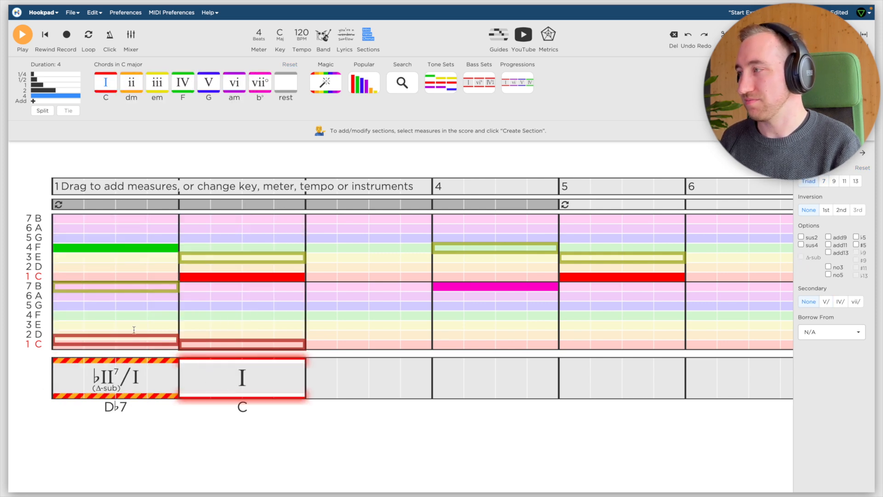
click(57, 259)
key(space)
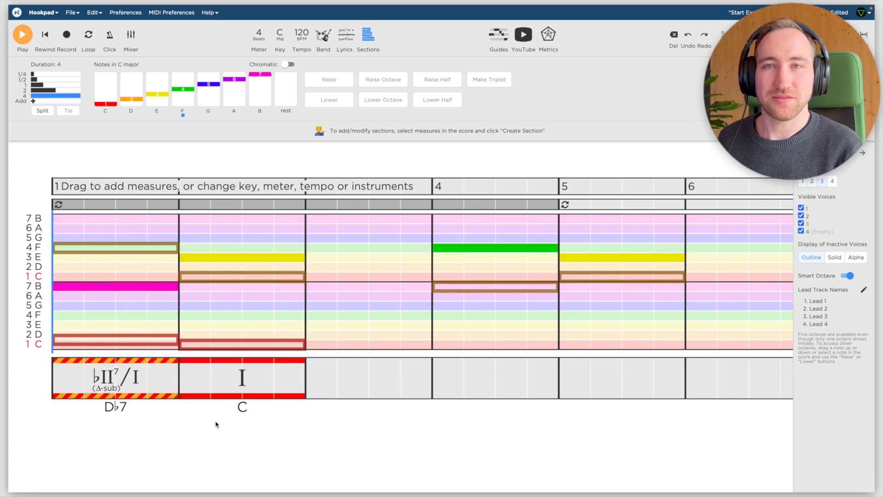
Audition the substituted D♭7 chord in measure 1 and its B and F melody notes.
click(132, 391)
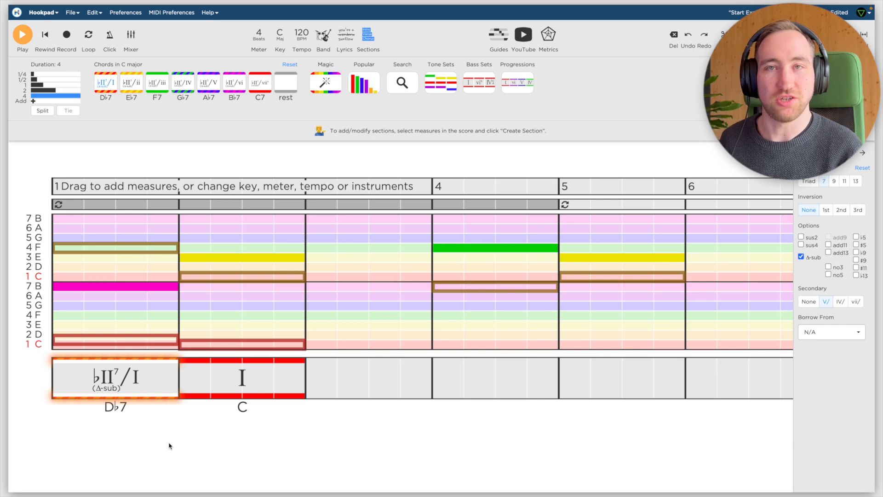
click(132, 289)
click(135, 252)
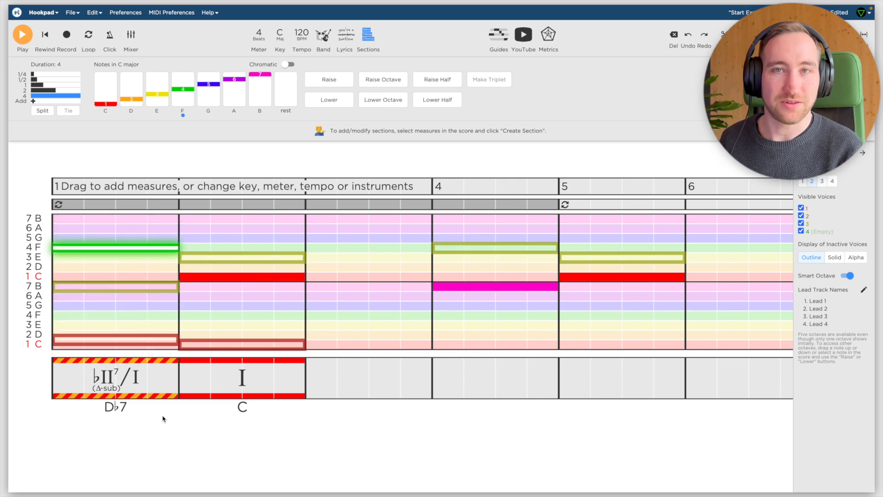
click(147, 385)
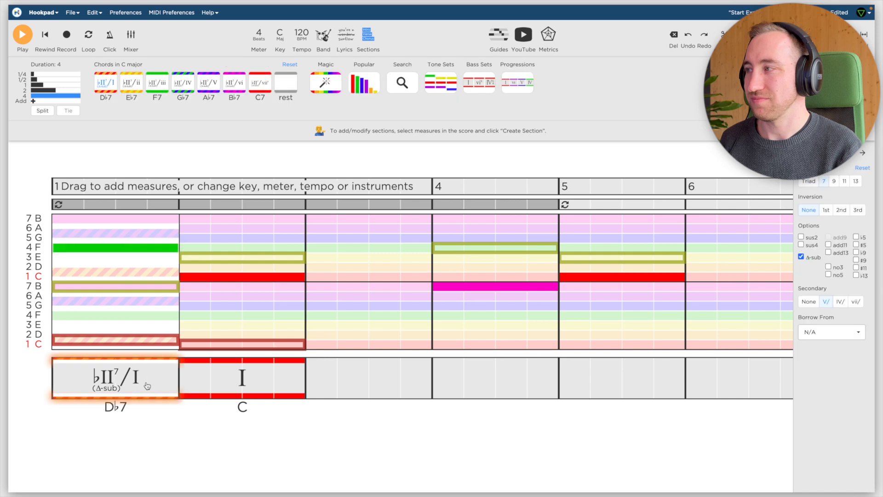
Play the tritone-substituted D♭7 chord in measure 1 and its resolution to the C chord in measure 2.
click(55, 239)
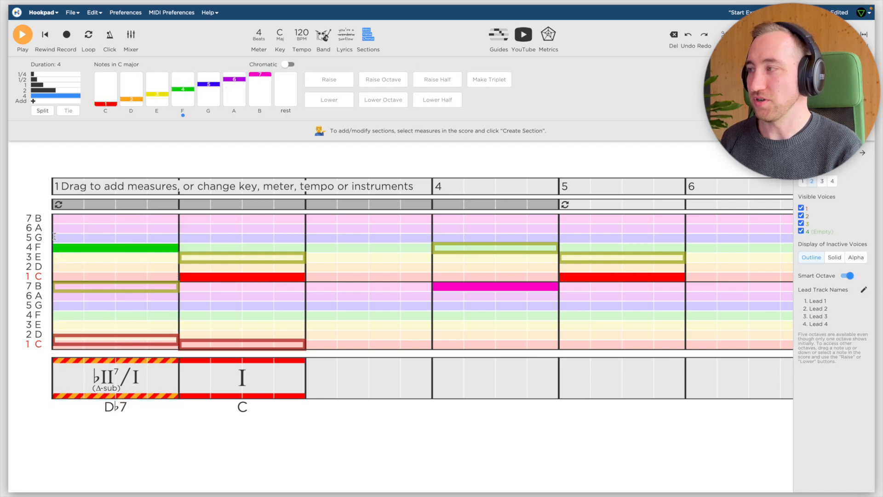
key(space)
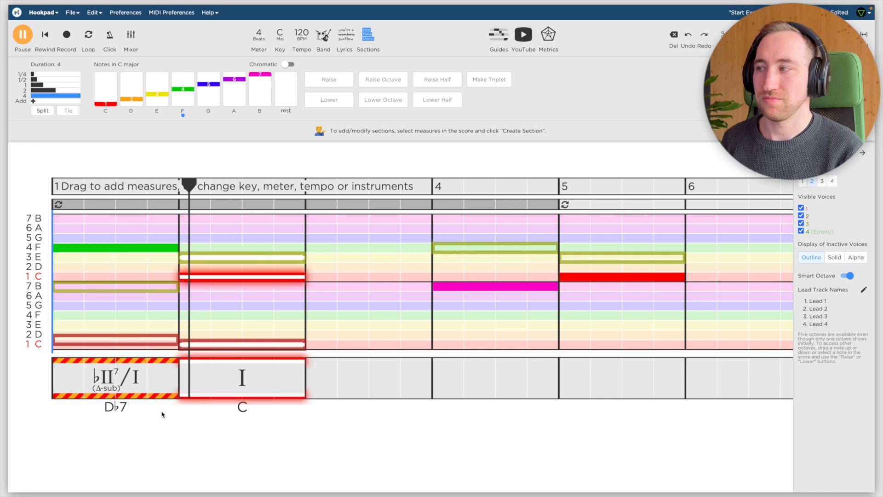
key(space)
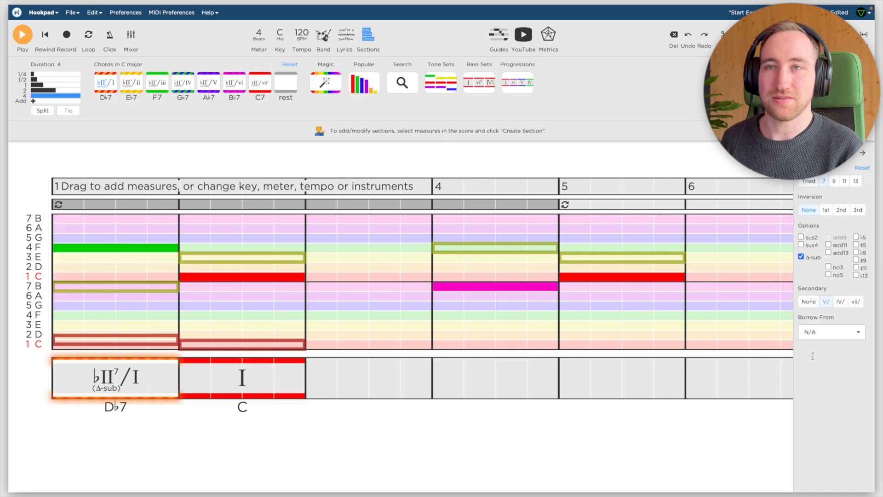
Remove the Δ-sub substitution from the measure 1 chord and raise the voice 1 bass note there to G.
click(802, 257)
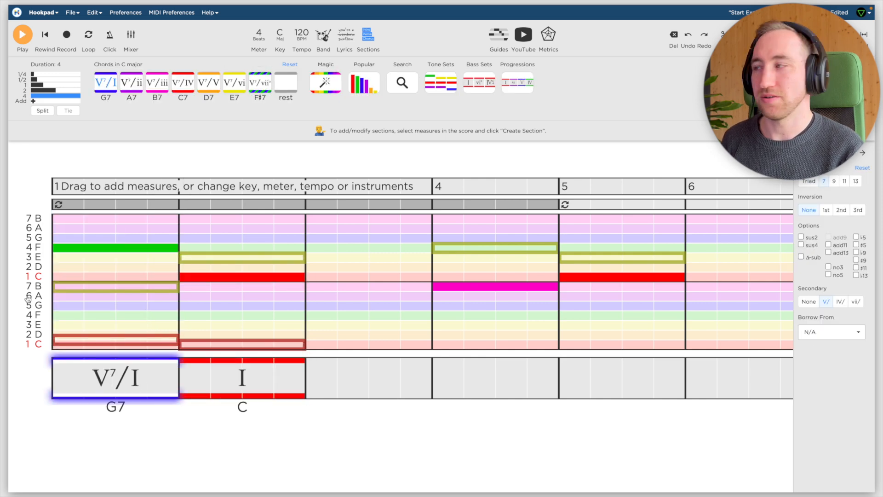
click(131, 342)
key(Up)
key(Up)
key(Up)
key(Up)
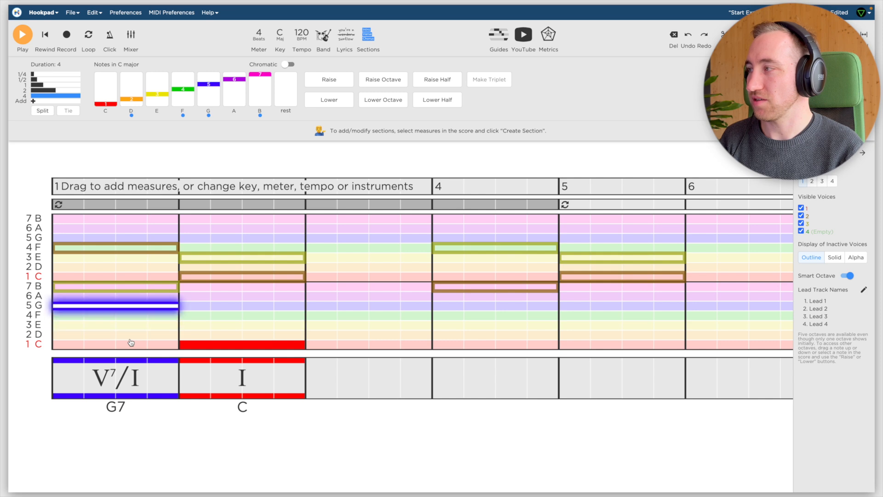
Play the V7/I to I resolution and audition the F and B notes in measure 1.
key(space)
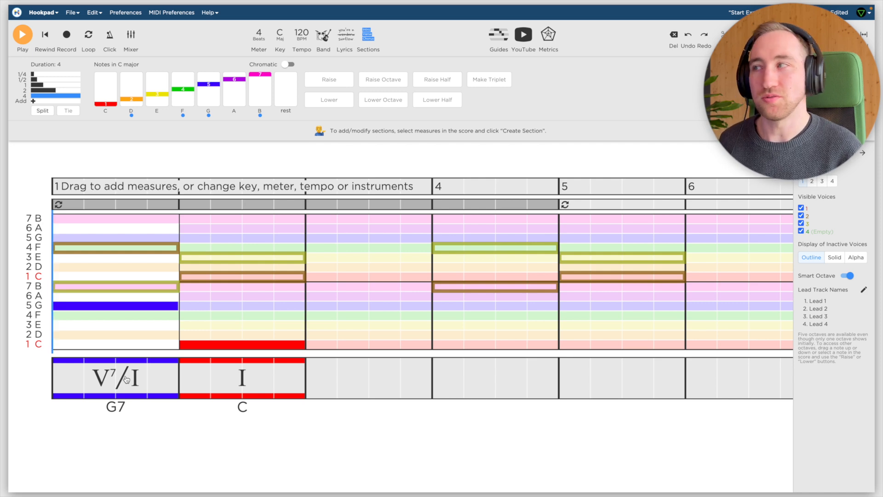
click(101, 251)
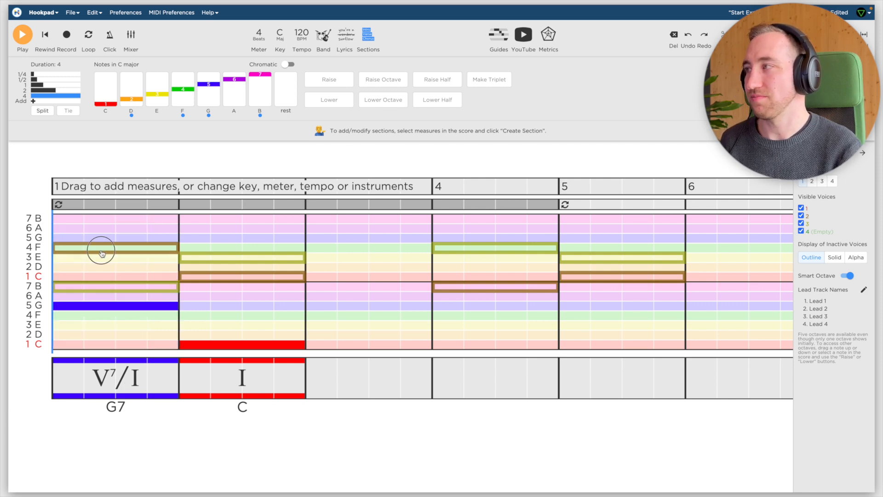
click(102, 287)
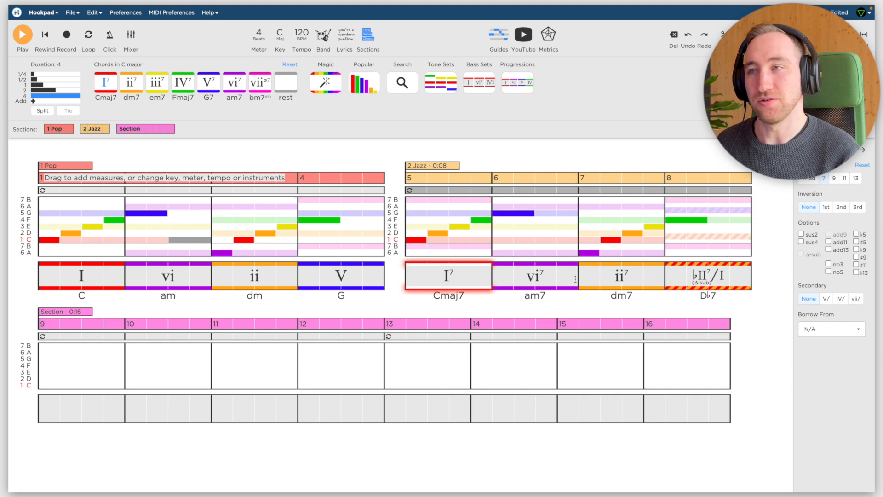
Change the vi7 chord in measure 6 to the secondary dominant V7/ii and apply the Δ-sub tritone substitution to it.
click(556, 286)
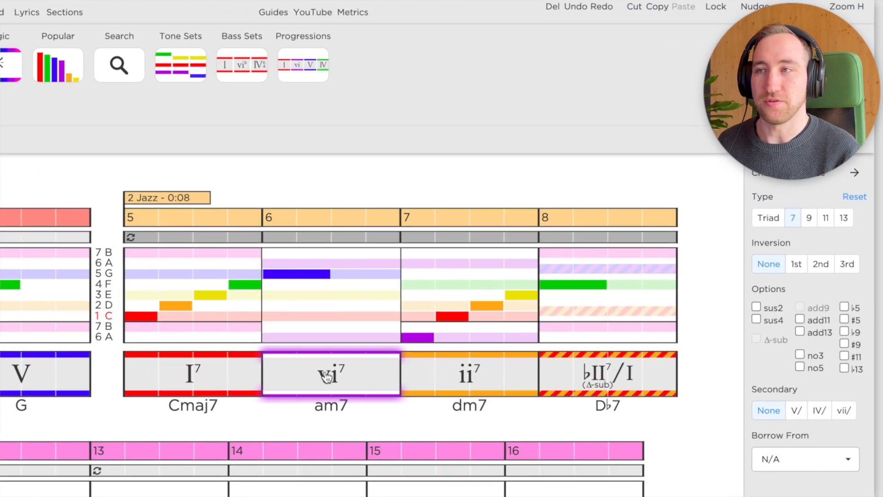
click(795, 410)
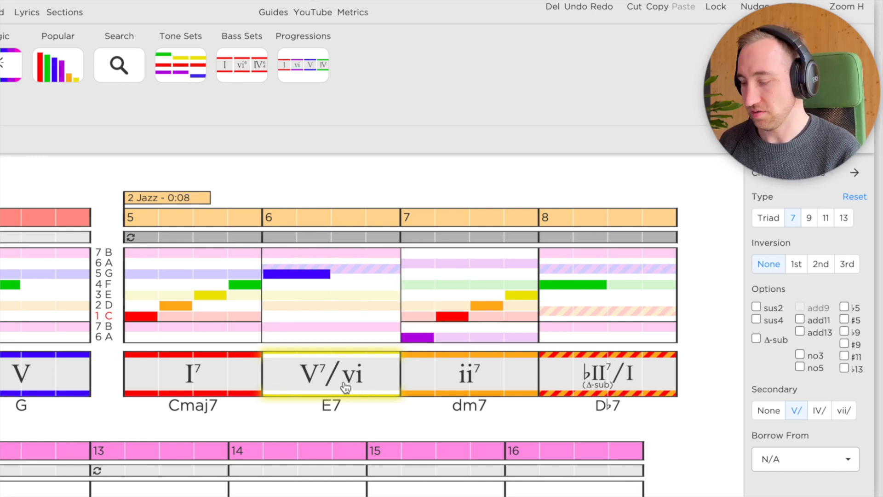
key(2)
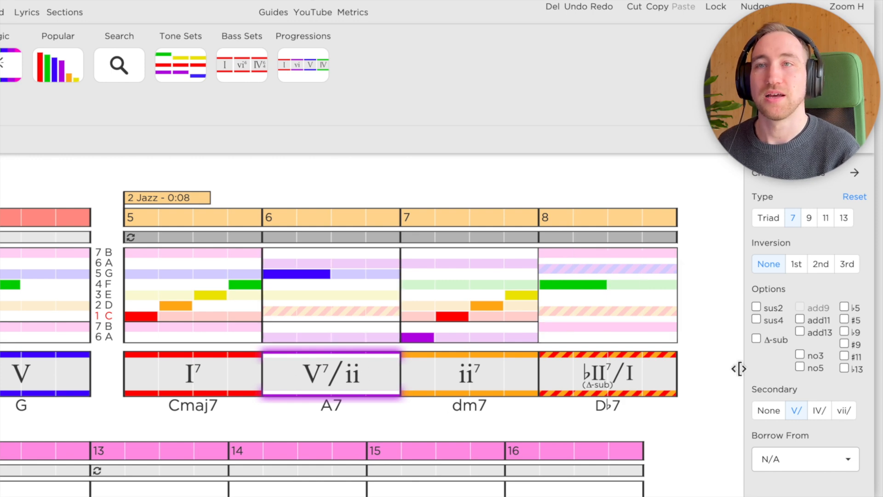
click(756, 339)
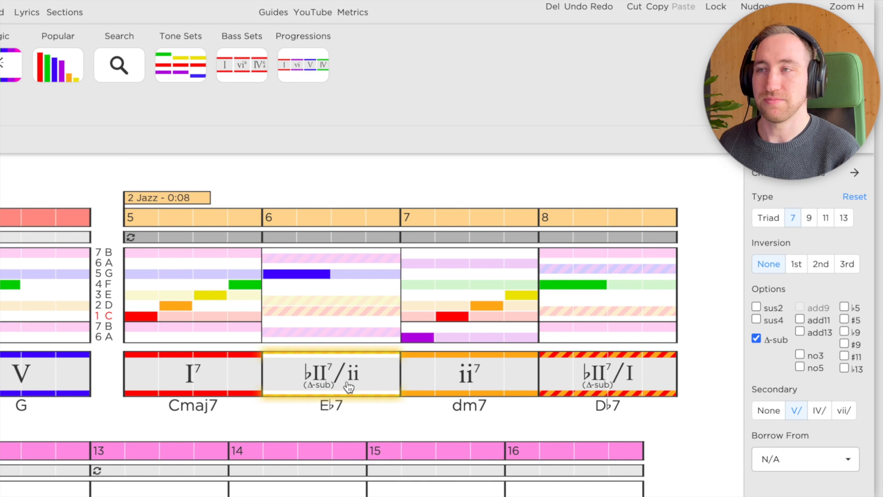
Audition the chords of the Jazz section one by one across measures 5 to 8.
key(Right)
key(Right)
click(171, 379)
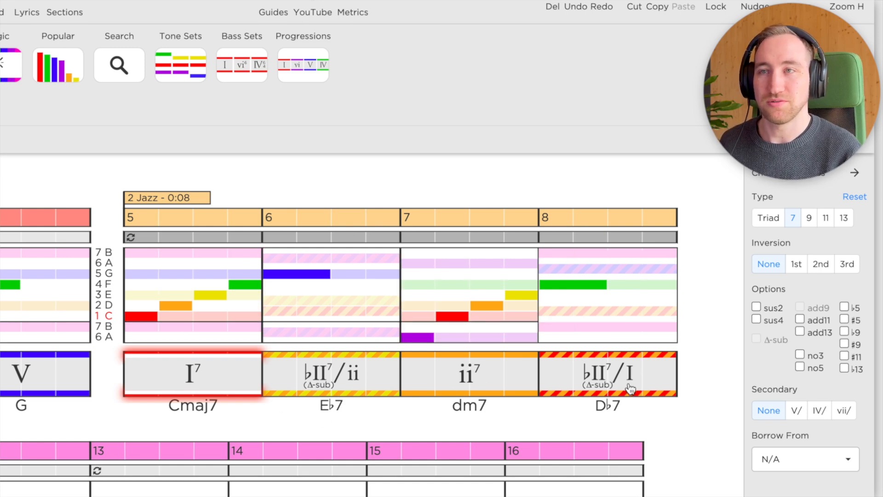
click(351, 390)
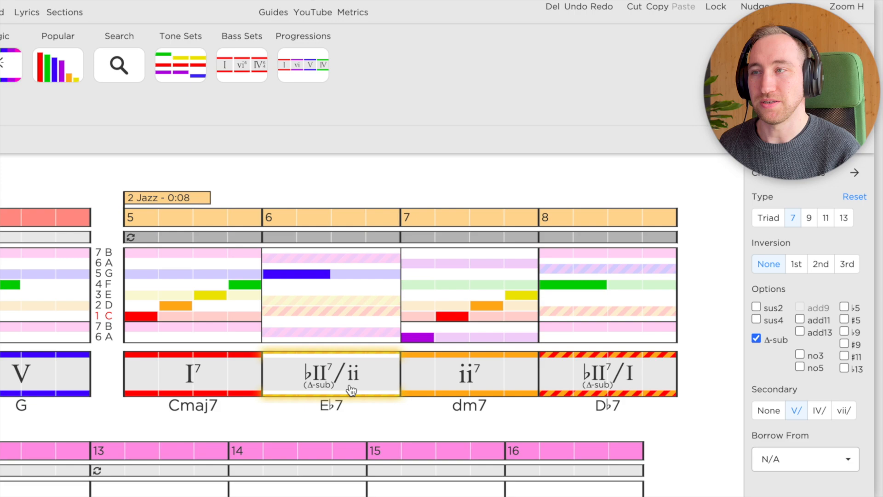
click(469, 375)
click(652, 391)
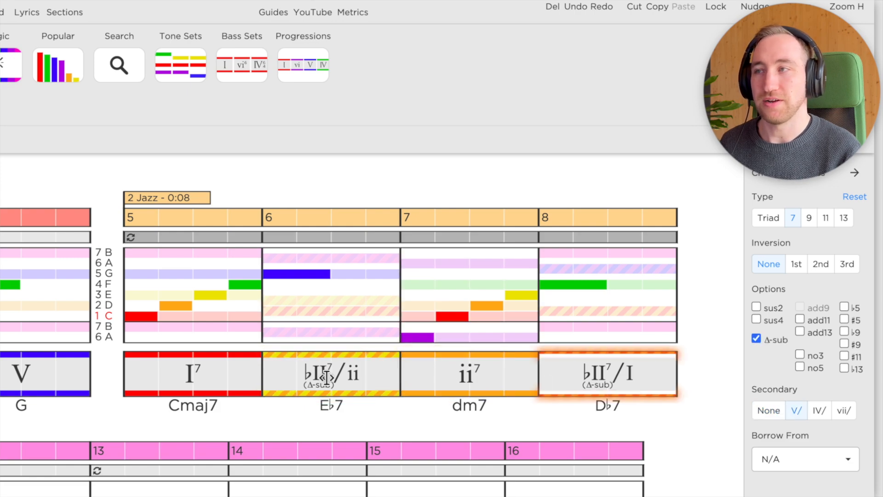
Replace the I7 chord in measure 5 with iii7 and audition the four chords of the Jazz section.
click(219, 384)
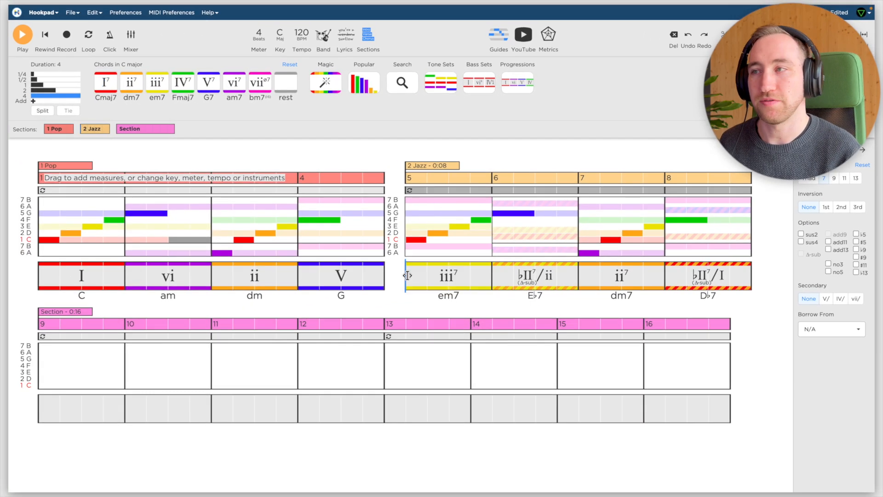
click(450, 281)
click(531, 278)
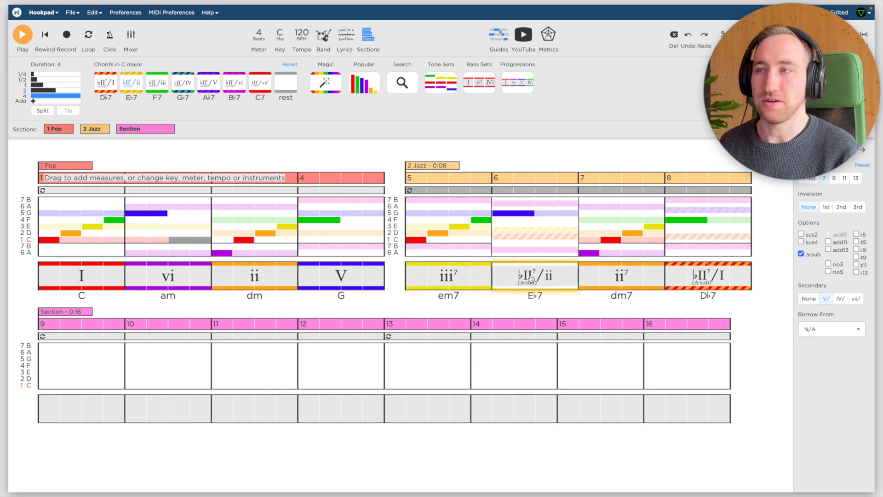
click(624, 277)
click(725, 283)
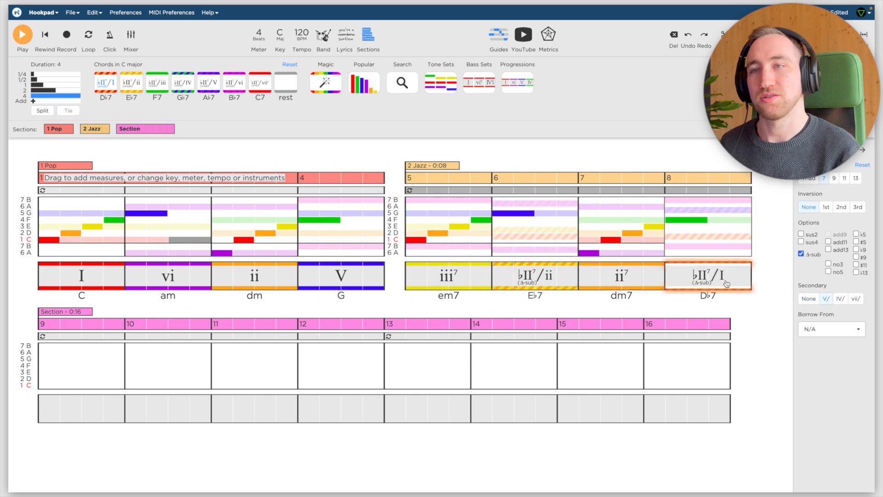
Add a I7 (Cmaj7) chord in measure 9 and play the progression from measure 5.
click(44, 404)
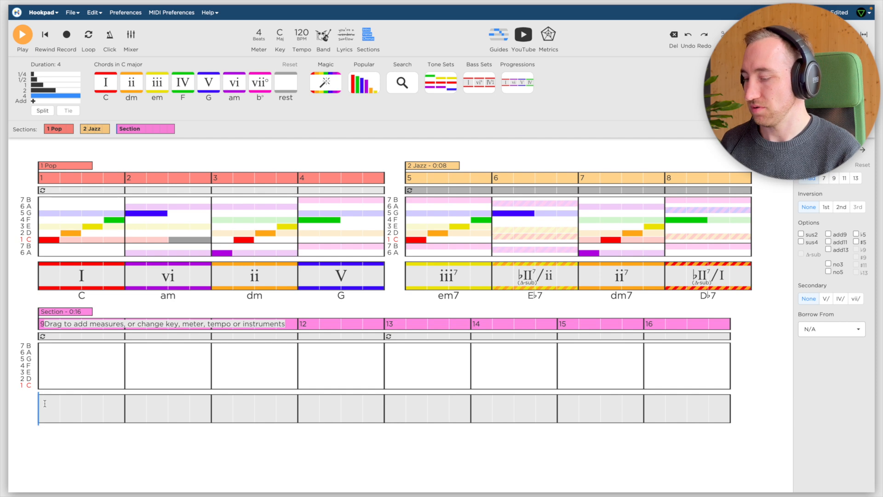
key(1)
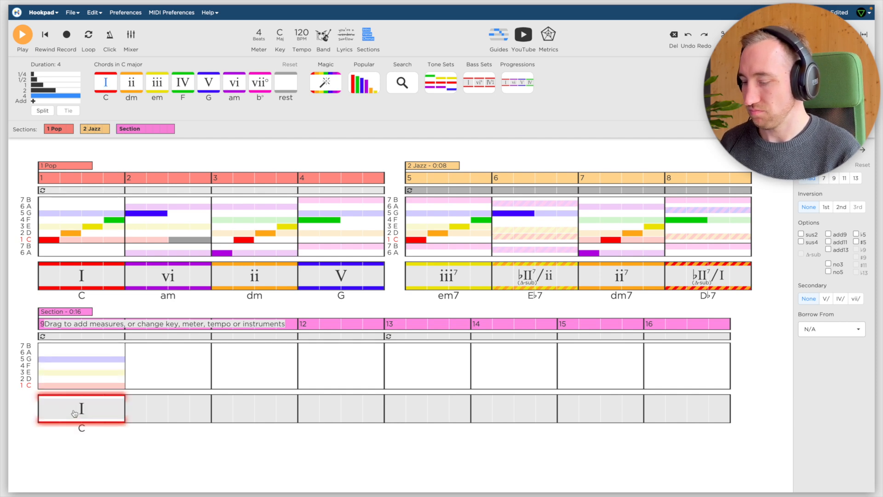
key(shift+7)
click(424, 216)
key(space)
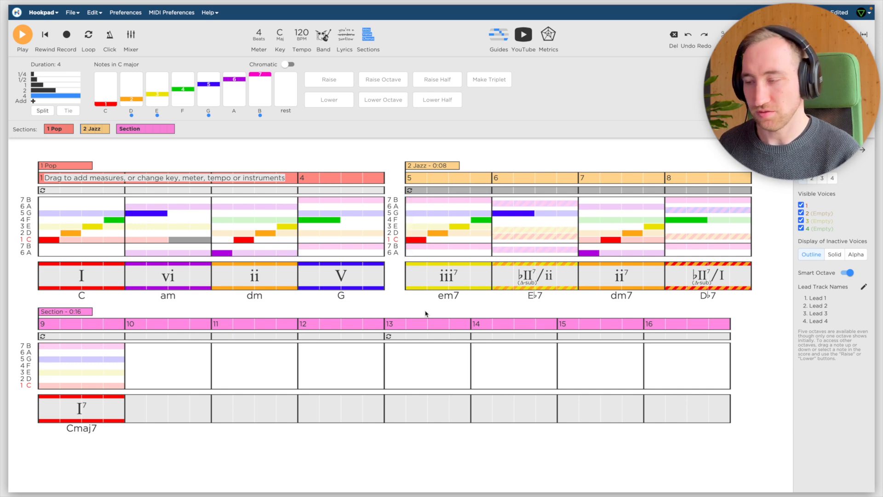
Load the Jazz band template and enable swing timing, auditioning the result on the Jazz section.
key(b)
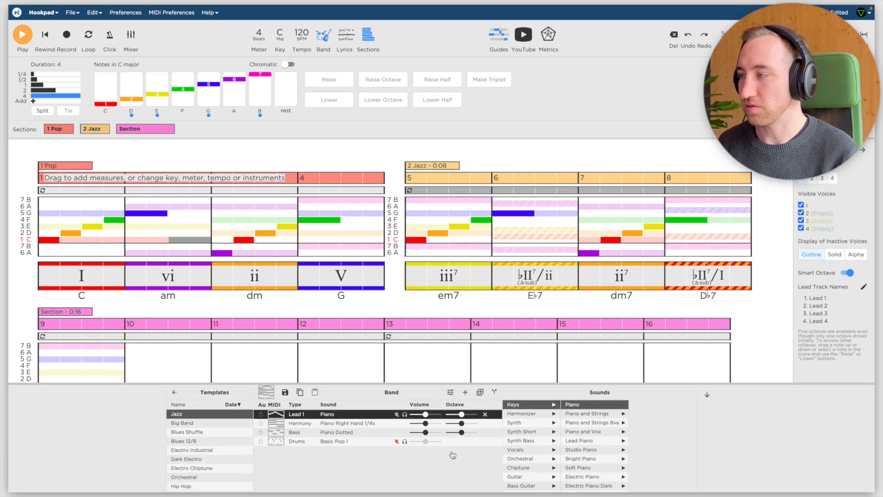
click(204, 415)
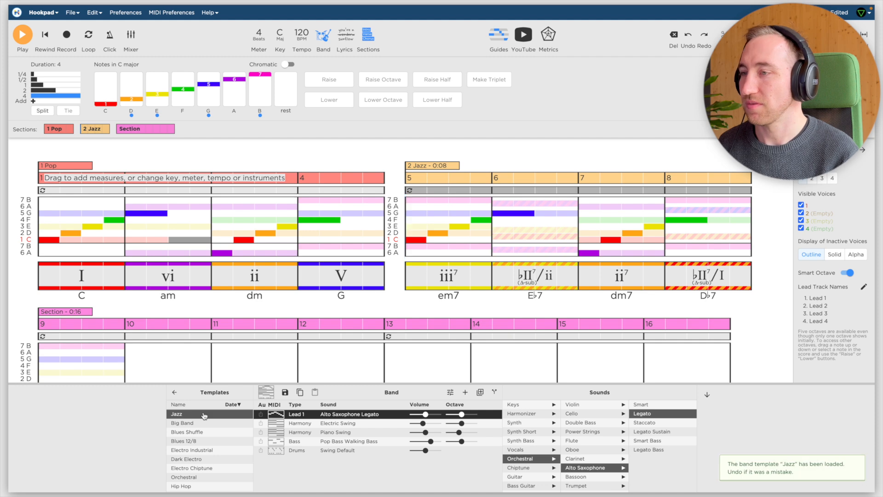
click(307, 41)
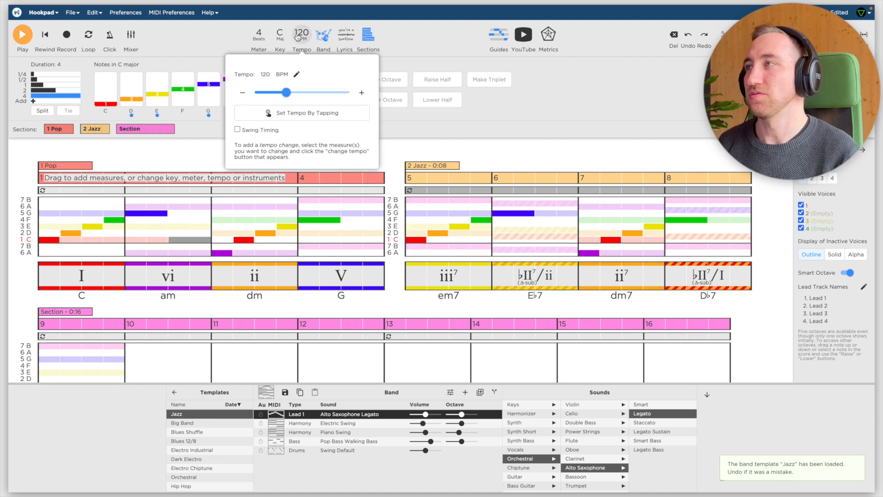
click(238, 131)
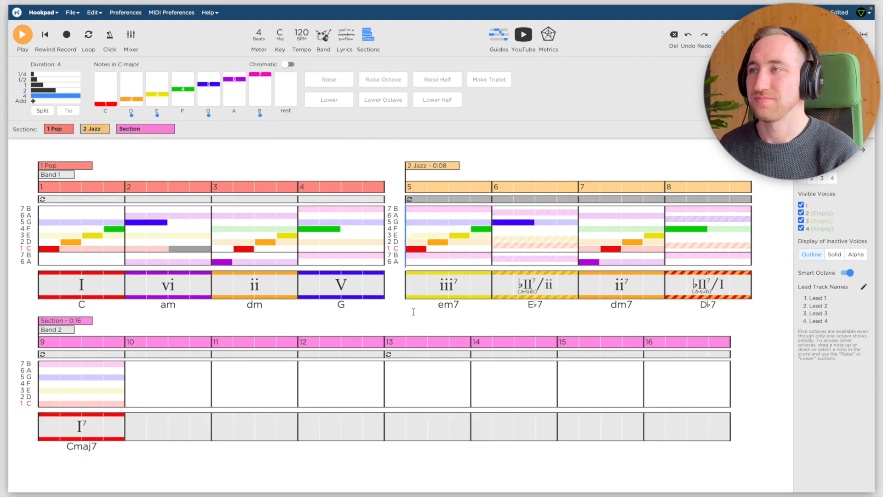
key(space)
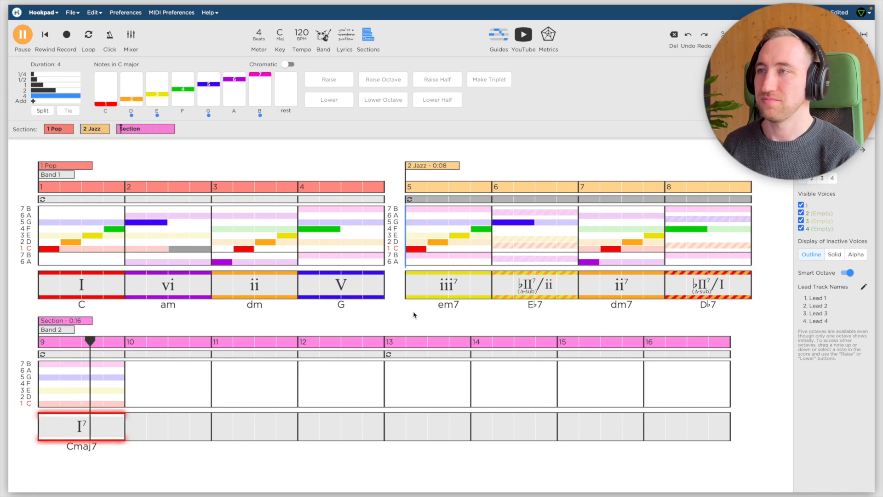
key(space)
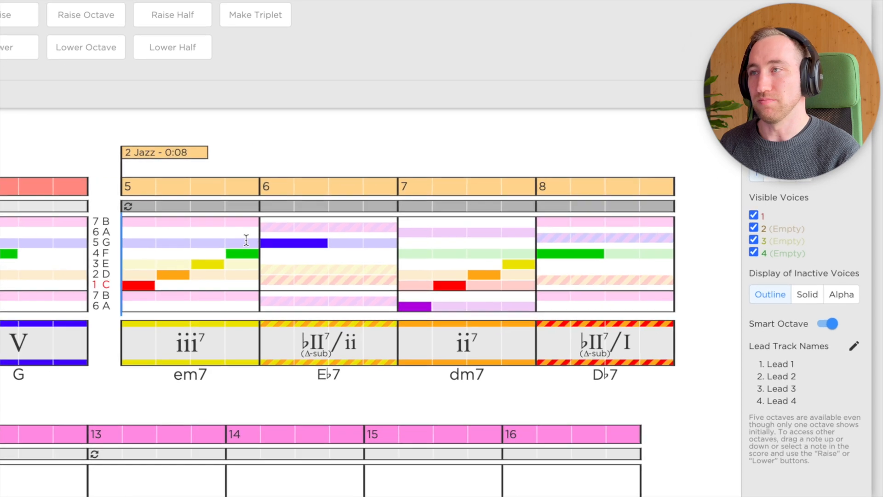
Shorten the four melody notes in measure 5 to half a beat each and shift the E half a beat later.
click(193, 278)
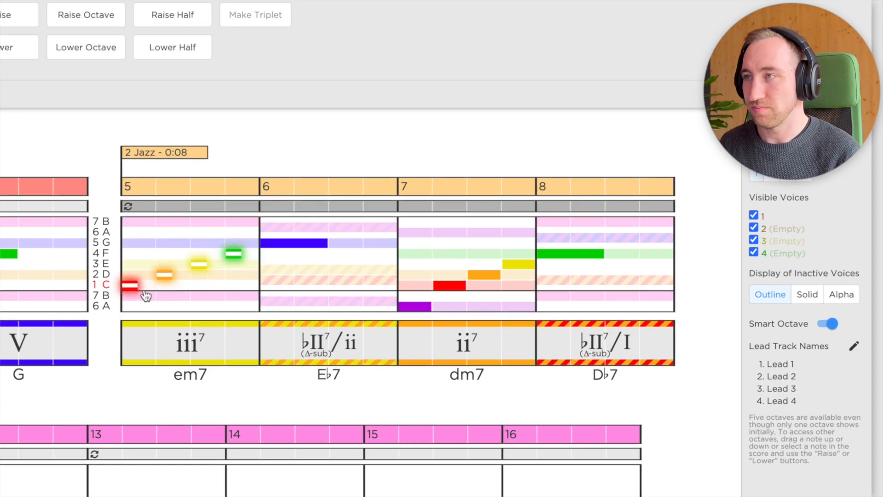
click(199, 265)
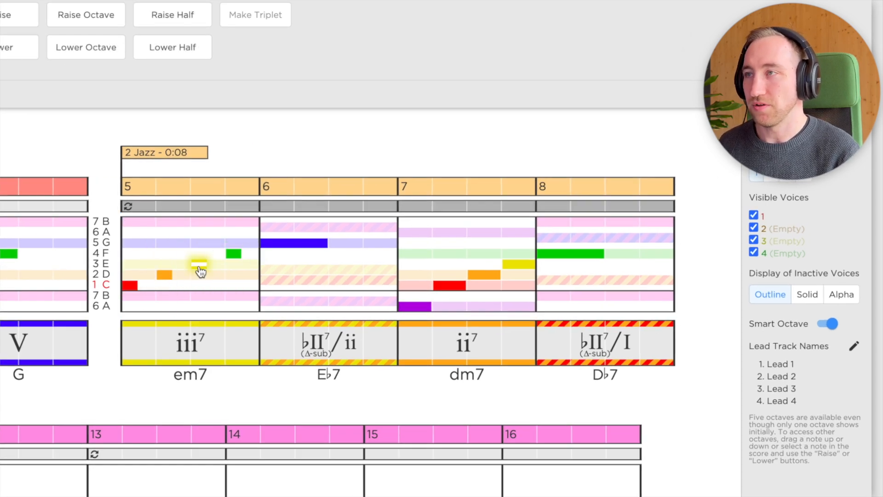
key(alt+Right)
key(alt+Right)
Shift the melody note D in measure 5 one beat later, directly before the E.
key(Left)
key(Left)
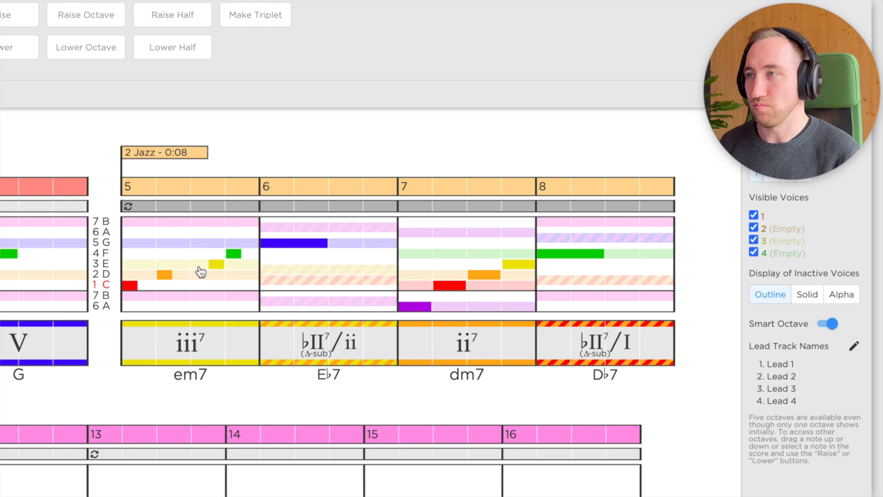
key(Left)
key(shift+Right)
key(alt+Right)
key(alt+Right)
key(alt+Right)
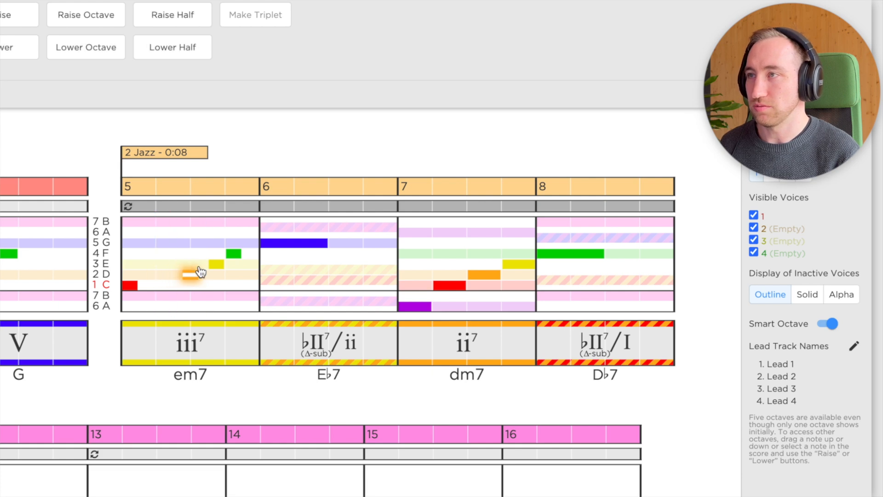
key(alt+Right)
Shift the melody note C in measure 5 one and a half beats later, directly before the D.
key(Left)
key(shift+Left)
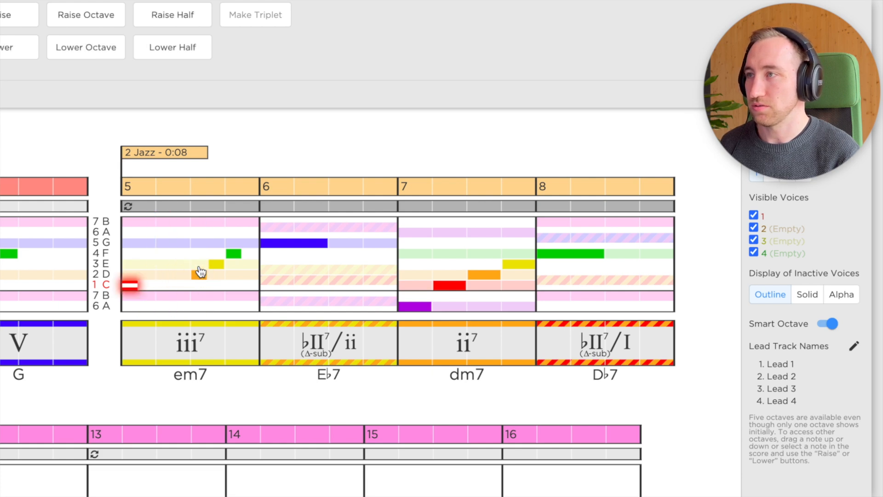
key(alt+Right)
key(alt+Right)
key(alt+Right)
key(alt+Right)
key(alt+Right)
key(alt+Right)
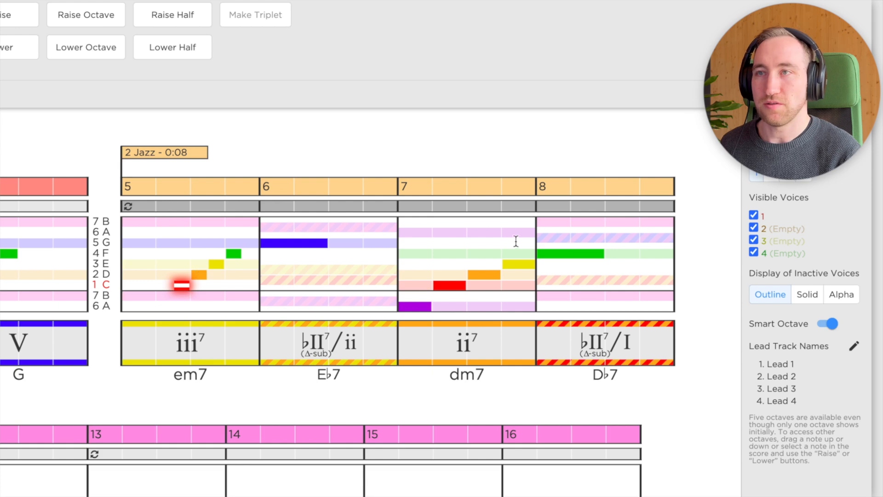
Shorten the four melody notes in measure 7 to half a beat each and shift the D half a beat later.
drag(518, 243, 410, 306)
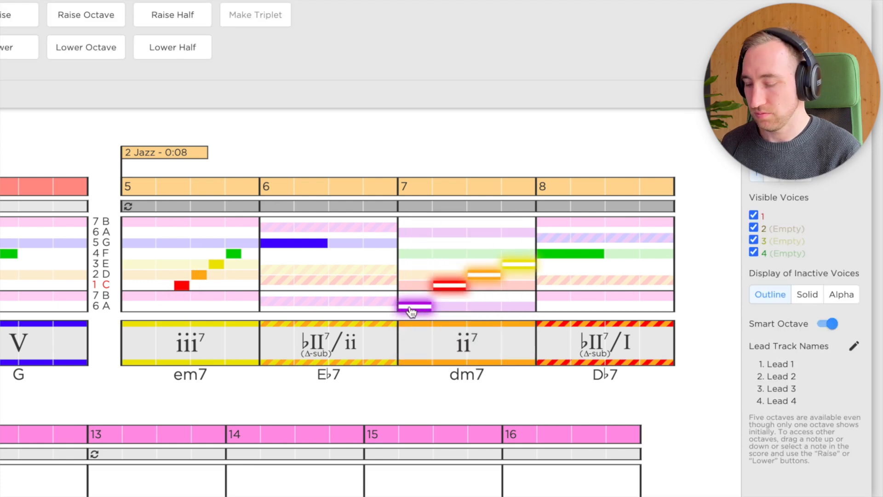
click(479, 277)
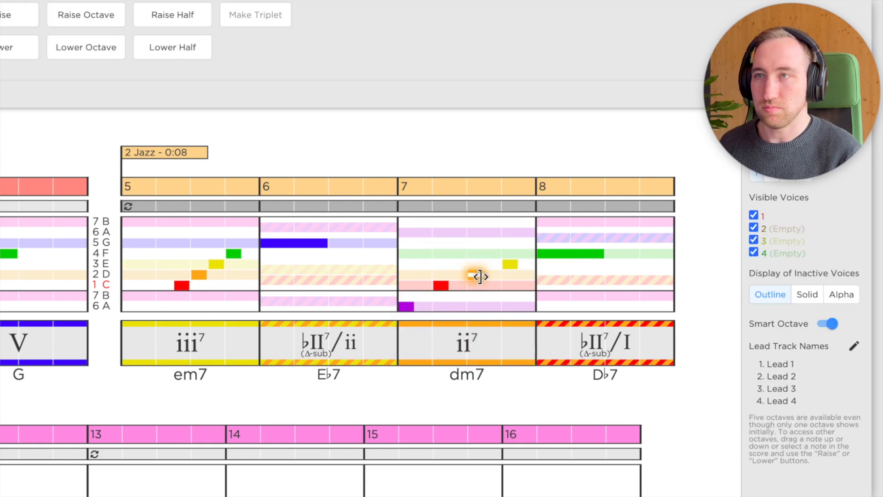
key(alt+Right)
key(alt+Right)
Shift the melody note C in measure 7 one beat later, directly before the D.
key(alt+Right)
key(alt+Left)
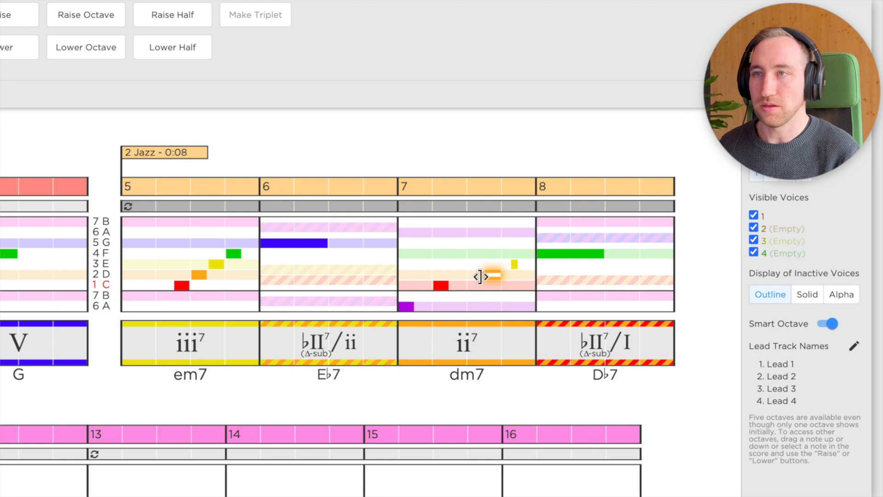
key(Escape)
key(Left)
key(shift+Left)
key(alt+Right)
key(alt+Right)
key(alt+Right)
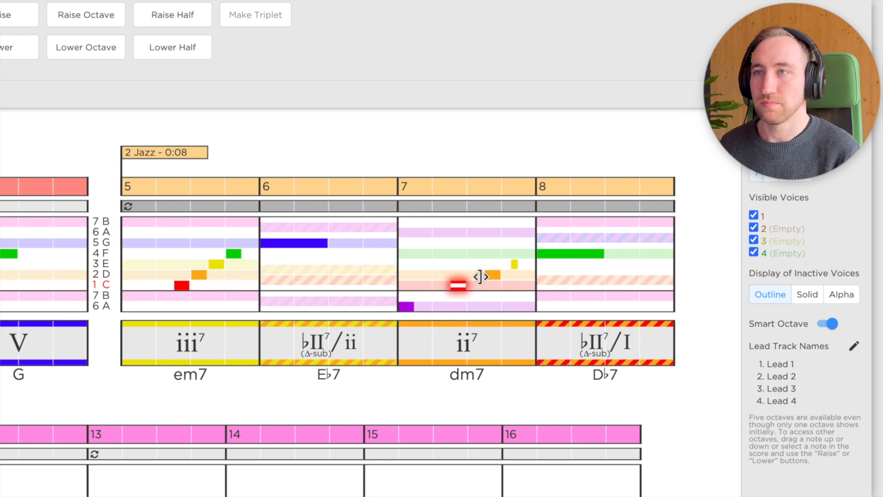
Shift the melody note A in measure 7 one and a half beats later, directly before the C.
key(alt+Right)
key(Escape)
key(Left)
key(shift+Left)
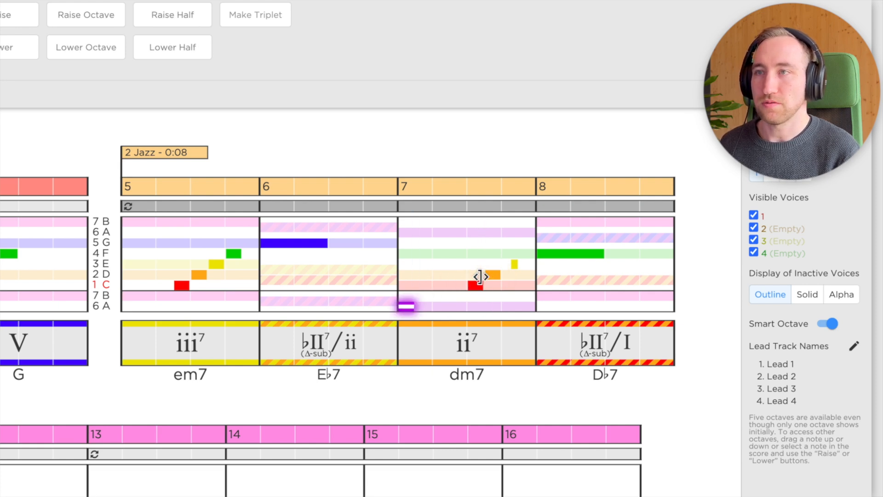
key(alt+Right)
key(alt+Right)
key(alt+Right)
key(alt+Right)
key(alt+Right)
key(alt+Right)
Extend the start of the melody note E in measure 7 back to the D, making it half a beat long.
key(Right)
key(Right)
key(Right)
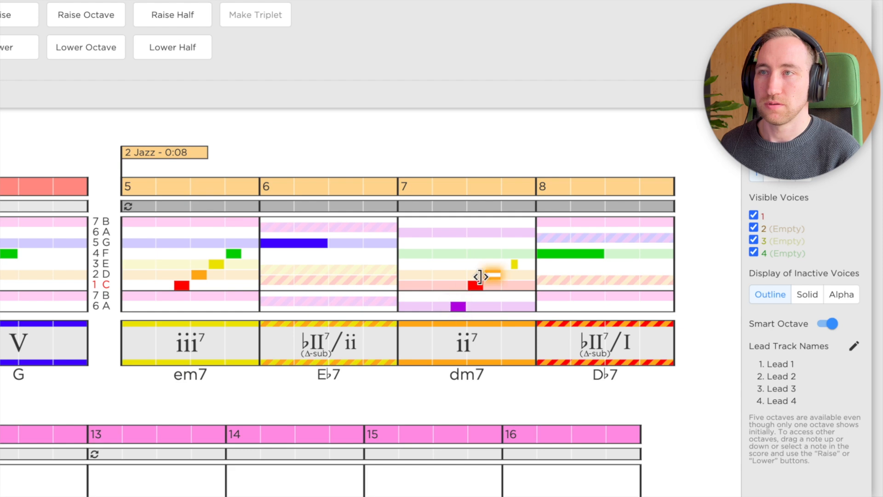
key(shift+Right)
key(alt+Left)
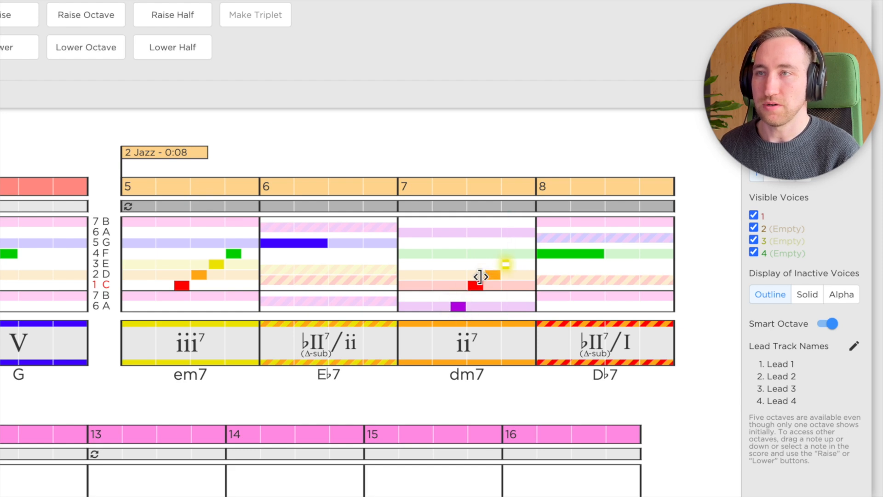
Extend the long G in measure 6 and the long F in measure 8 so each starts half a beat before its measure.
click(262, 242)
drag(262, 242, 243, 242)
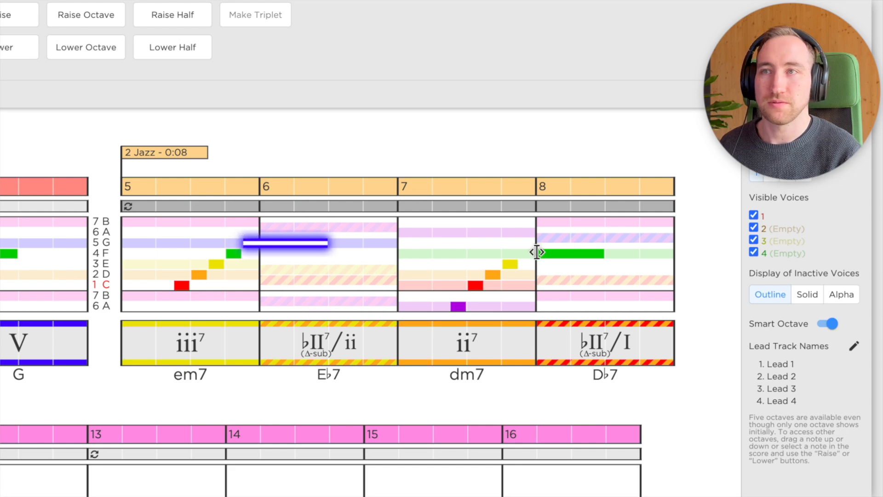
drag(537, 253, 518, 253)
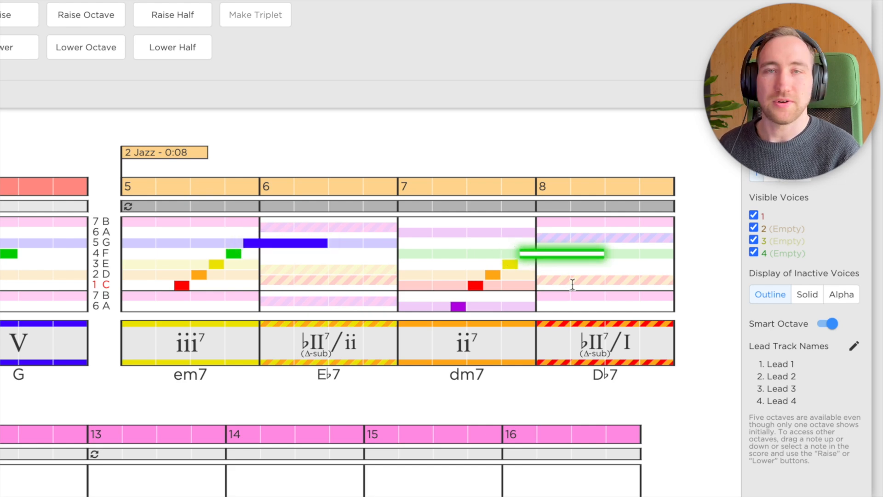
Play the song from the beginning to compare the Pop and Jazz sections, and stop after the final chord.
click(441, 386)
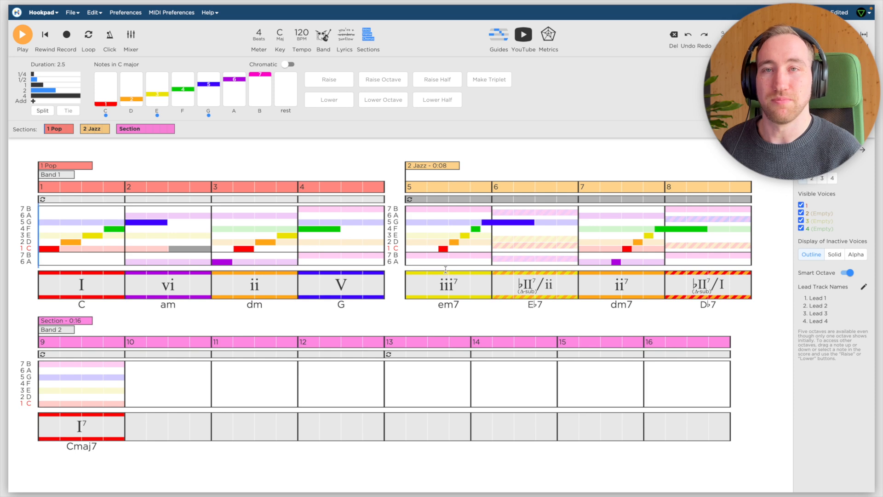
key(space)
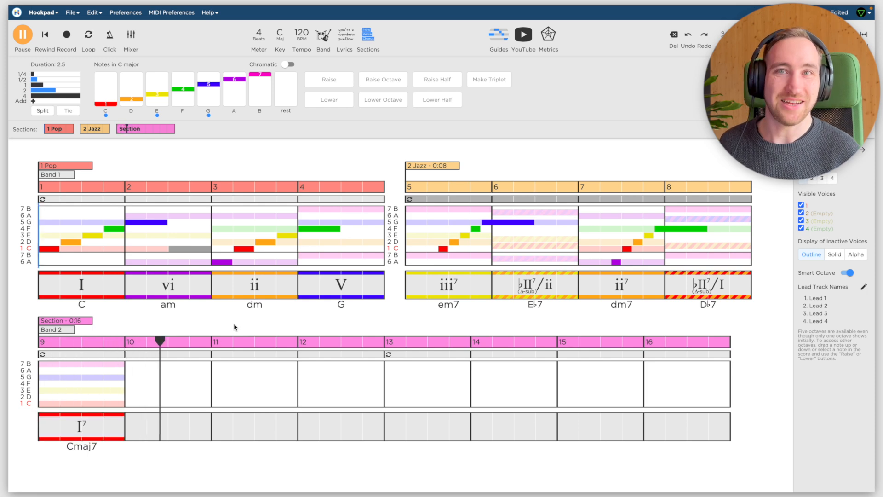
key(space)
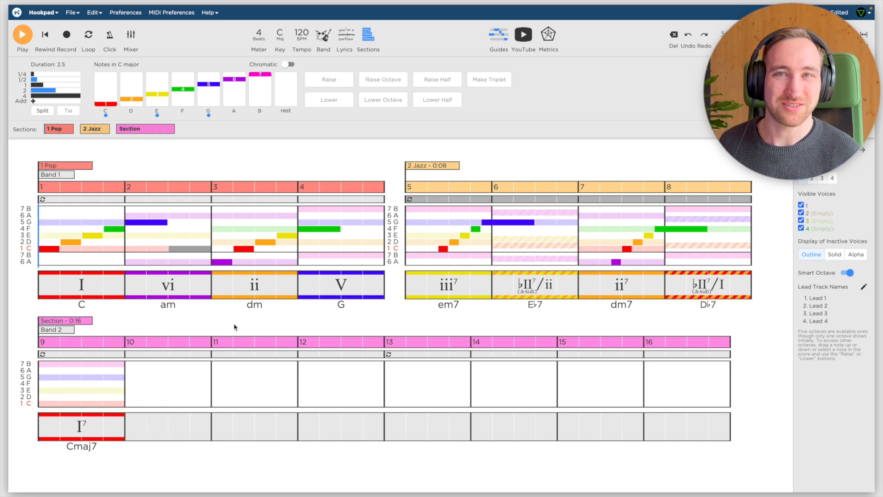